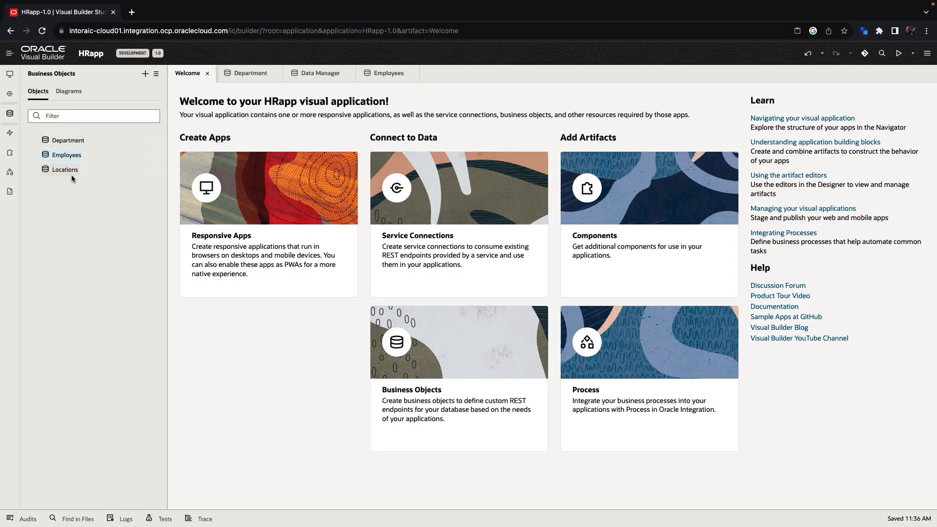
Start a new web application named HRapp using the Navigation Drawer template
{"action": "left_click", "coordinate": [259, 209]}
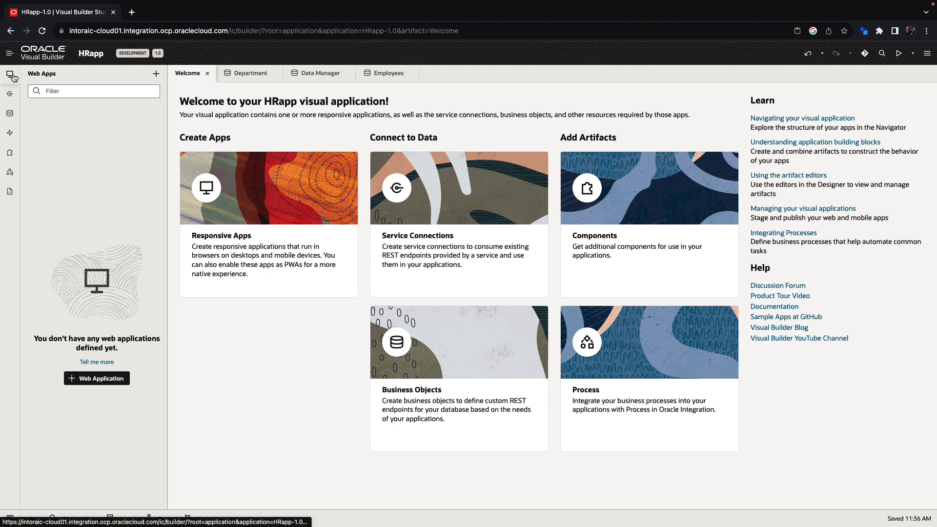
{"action": "left_click", "coordinate": [96, 379]}
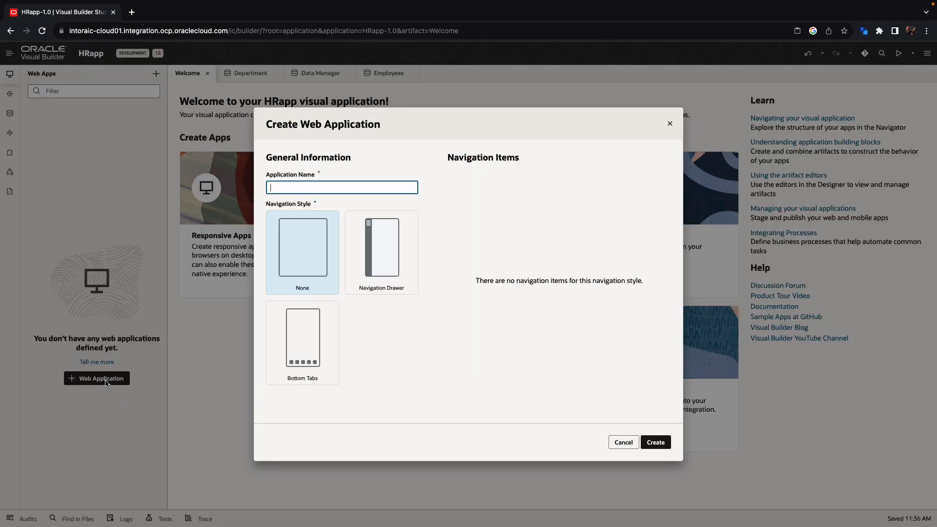
{"action": "type", "text": "HRapp"}
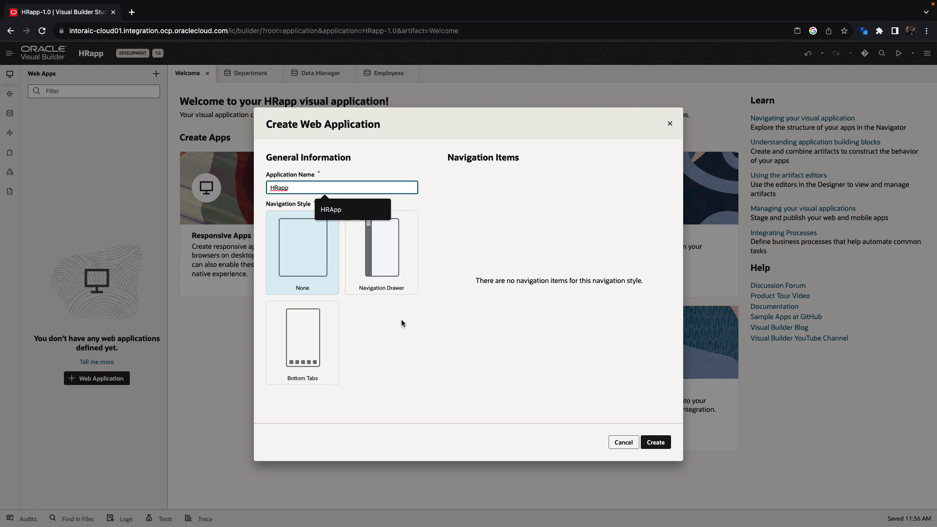
{"action": "left_click", "coordinate": [401, 319]}
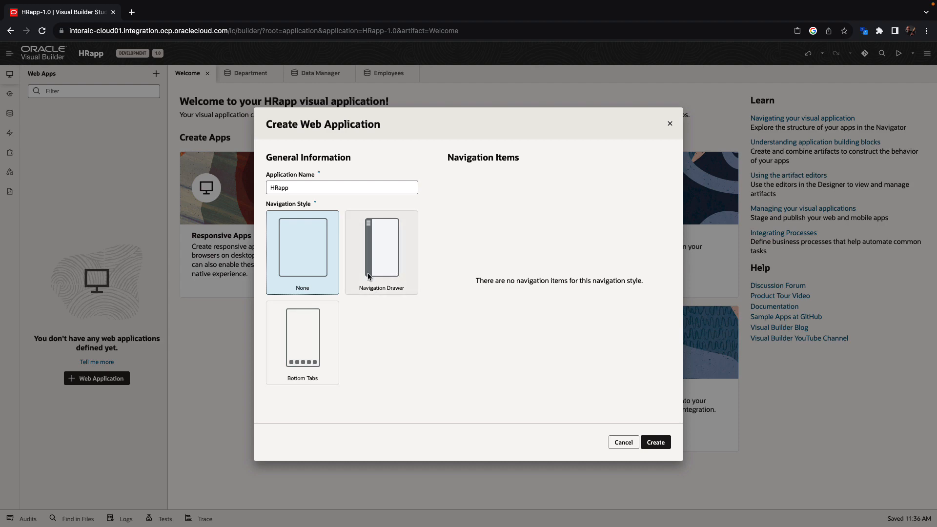
{"action": "left_click", "coordinate": [381, 265]}
Set the navigation items to Emps, Depts and Other and create the application
{"action": "double_click", "coordinate": [456, 187]}
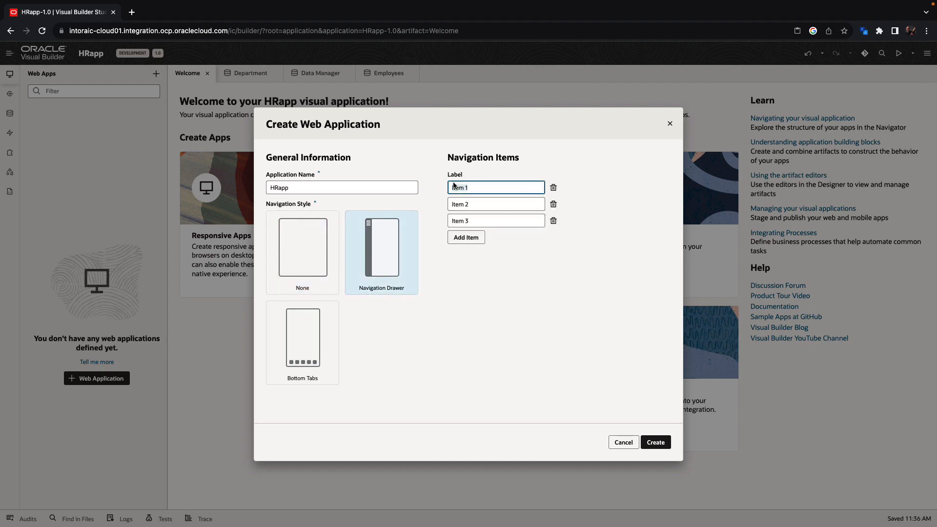
{"action": "type", "text": "Dep"}
{"action": "key", "text": "Tab"}
{"action": "type", "text": "Dept"}
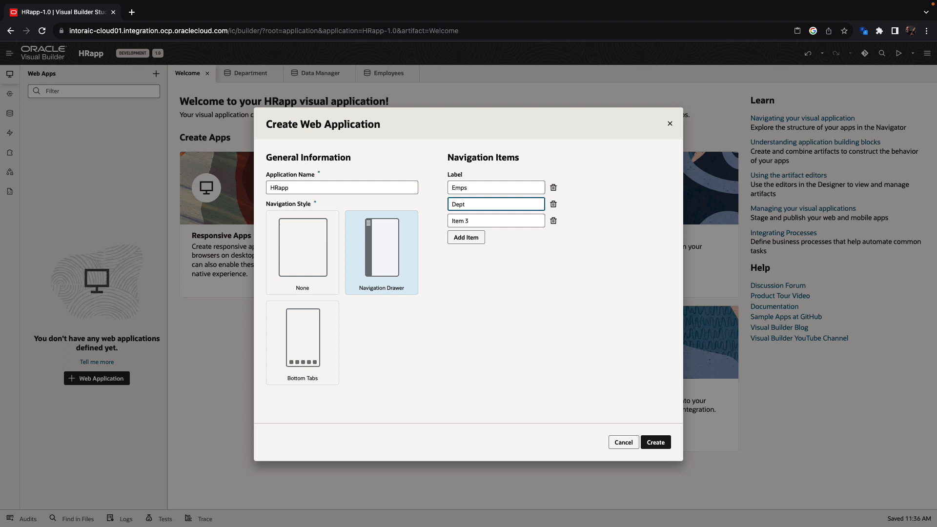
{"action": "type", "text": "s"}
{"action": "key", "text": "Tab"}
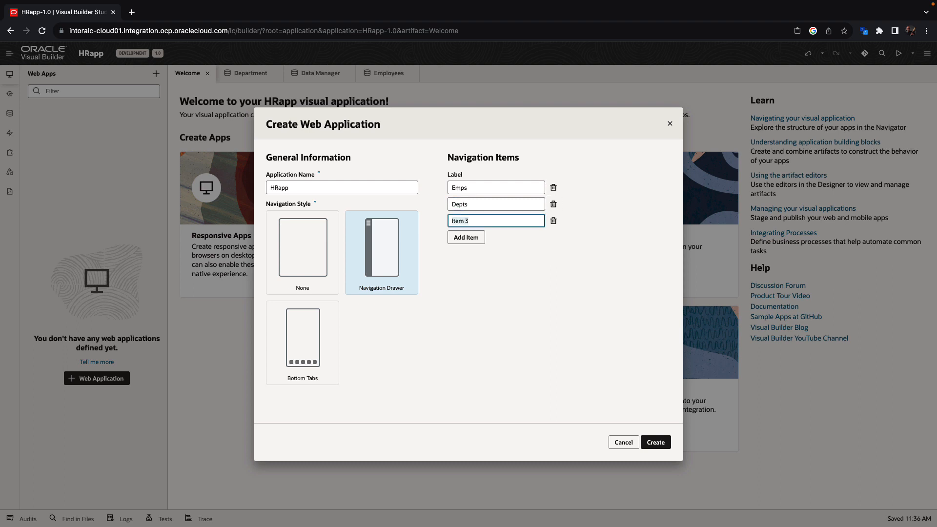
{"action": "type", "text": "Other"}
{"action": "left_click", "coordinate": [655, 443]}
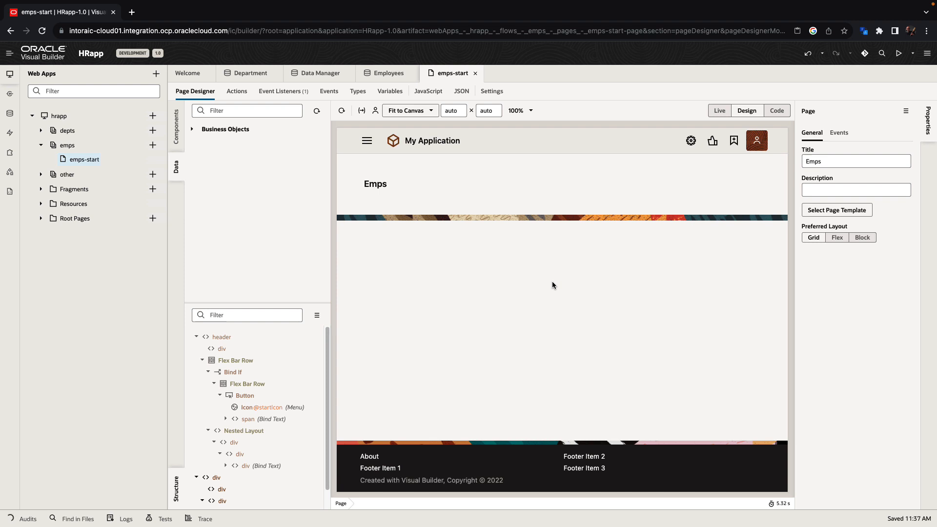
Edit the Emps heading's Text property so it reads Employess
{"action": "left_click", "coordinate": [401, 191]}
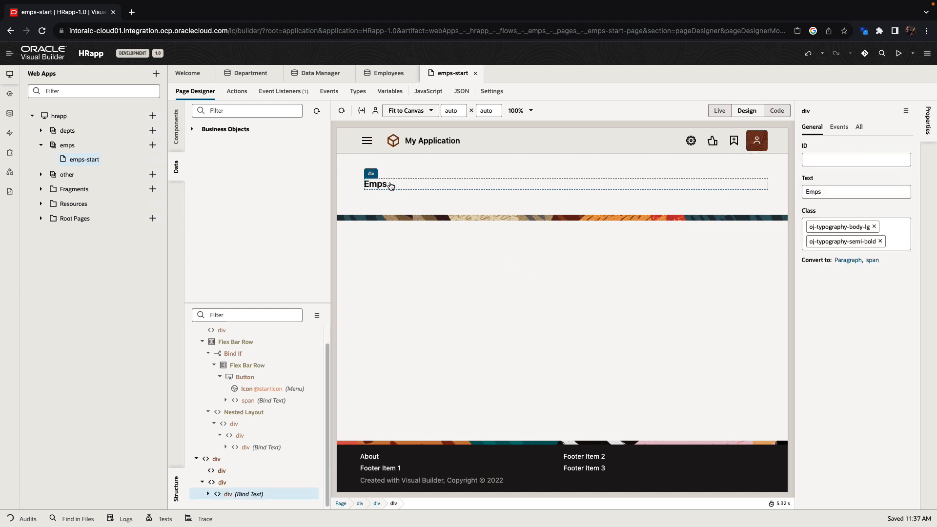
{"action": "left_click", "coordinate": [856, 191]}
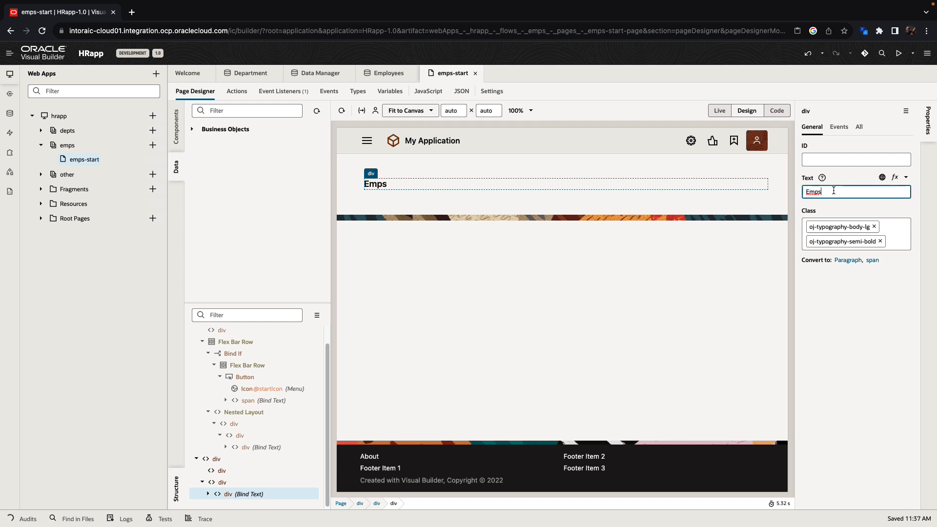
{"action": "key", "text": "BackSpace"}
{"action": "type", "text": "loyy"}
{"action": "key", "text": "BackSpace"}
{"action": "type", "text": "ess"}
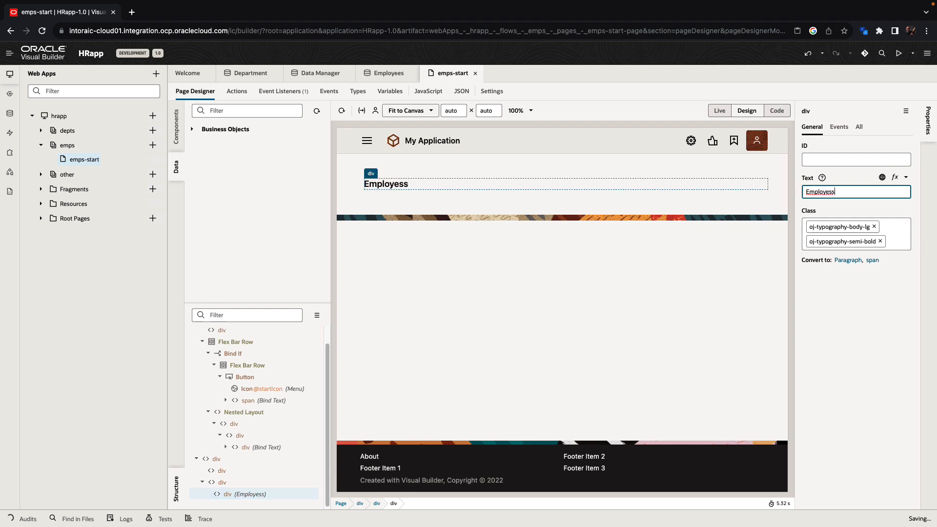
In Code view append ' List' to the heading so it reads Employess List, then return to Design
{"action": "left_click", "coordinate": [777, 110]}
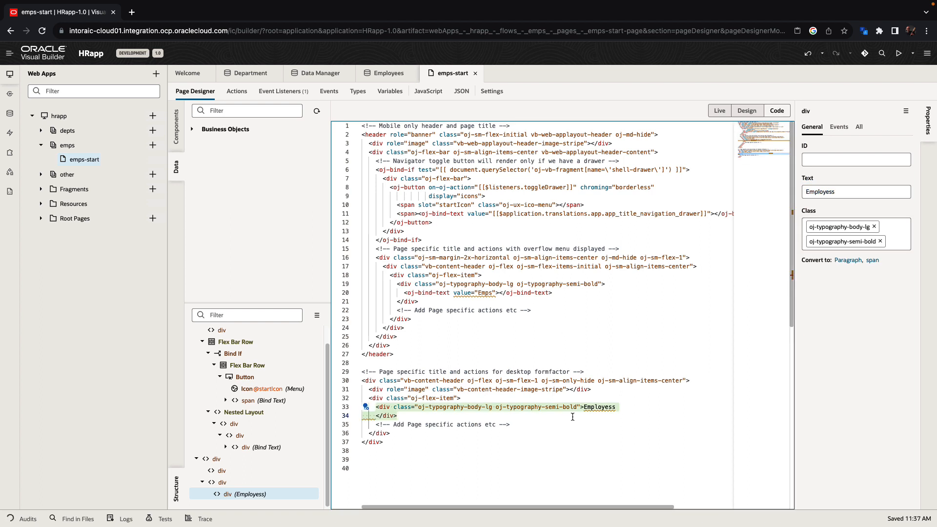
{"action": "left_click", "coordinate": [619, 407]}
{"action": "type", "text": "List"}
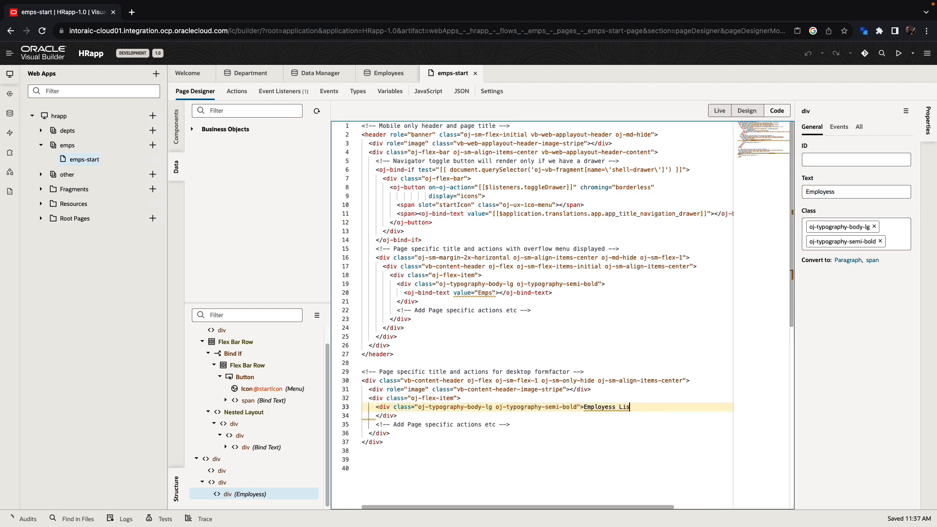
{"action": "left_click", "coordinate": [747, 111]}
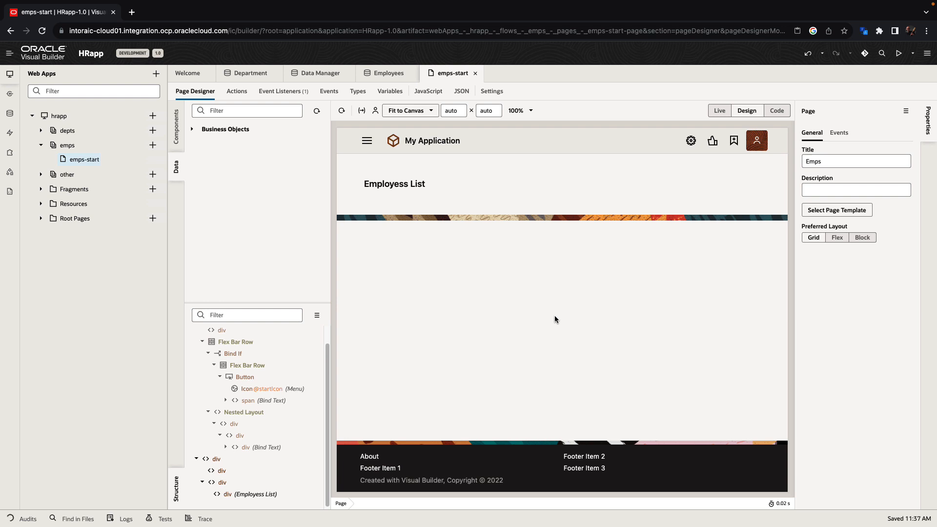
Show the Components palette and select the Employess List heading for styling
{"action": "left_click", "coordinate": [176, 128]}
{"action": "scroll", "coordinate": [240, 261], "scroll_direction": "down", "scroll_amount": 3}
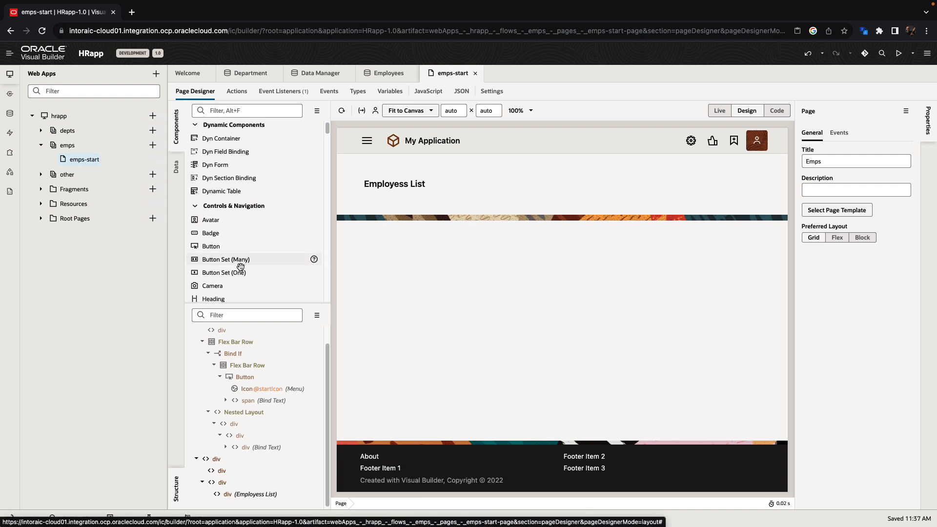
{"action": "scroll", "coordinate": [240, 263], "scroll_direction": "down", "scroll_amount": 4}
{"action": "scroll", "coordinate": [241, 264], "scroll_direction": "down", "scroll_amount": 4}
{"action": "scroll", "coordinate": [240, 268], "scroll_direction": "down", "scroll_amount": 2}
{"action": "scroll", "coordinate": [240, 267], "scroll_direction": "down", "scroll_amount": 5}
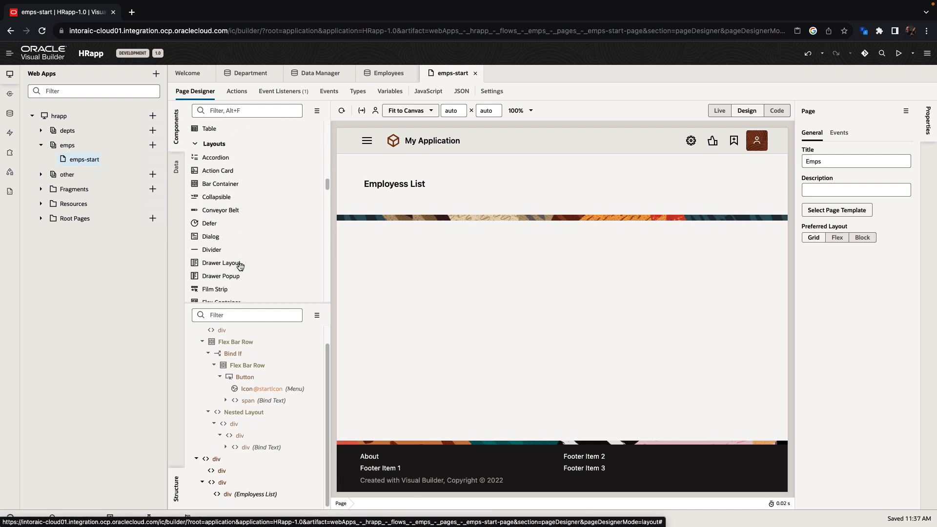
{"action": "scroll", "coordinate": [240, 268], "scroll_direction": "down", "scroll_amount": 5}
{"action": "scroll", "coordinate": [240, 266], "scroll_direction": "down", "scroll_amount": 5}
{"action": "scroll", "coordinate": [240, 266], "scroll_direction": "down", "scroll_amount": 4}
{"action": "scroll", "coordinate": [240, 267], "scroll_direction": "down", "scroll_amount": 5}
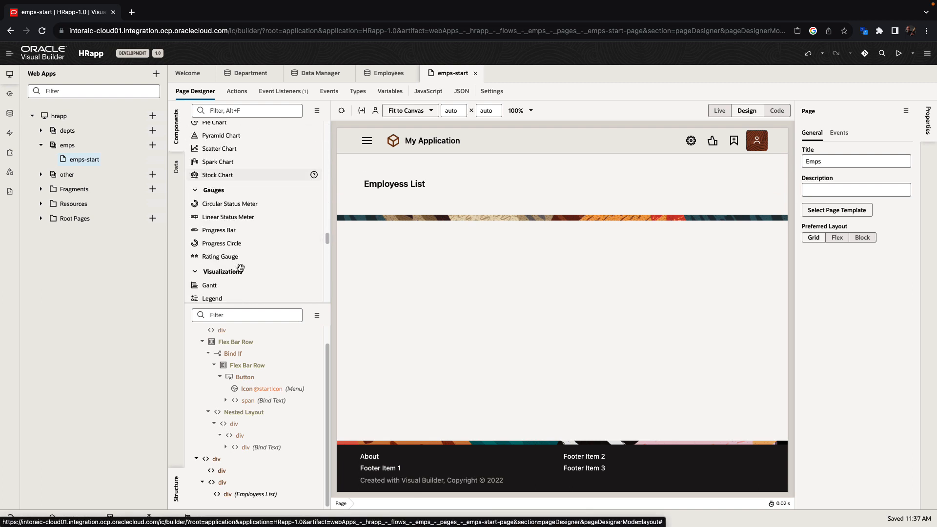
{"action": "scroll", "coordinate": [240, 268], "scroll_direction": "down", "scroll_amount": 5}
{"action": "scroll", "coordinate": [241, 268], "scroll_direction": "down", "scroll_amount": 5}
{"action": "scroll", "coordinate": [240, 270], "scroll_direction": "down", "scroll_amount": 4}
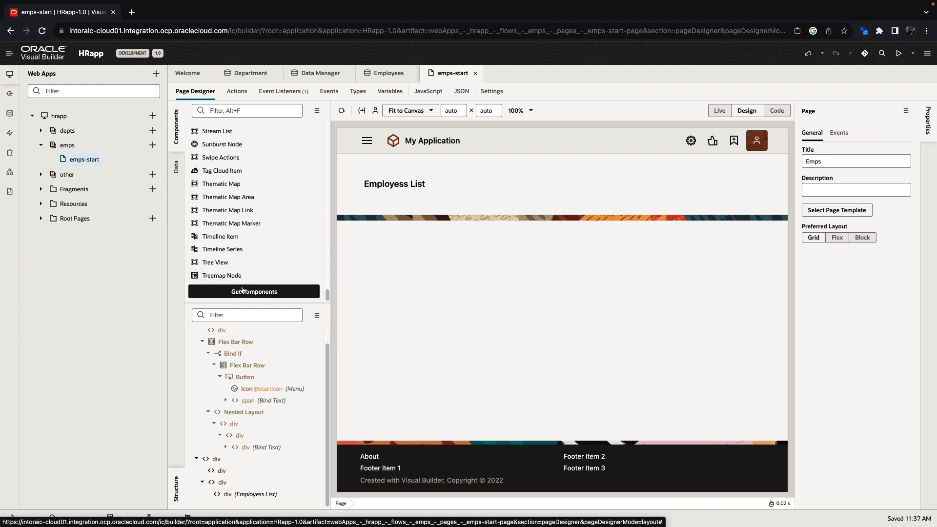
{"action": "scroll", "coordinate": [250, 295], "scroll_direction": "up", "scroll_amount": 5}
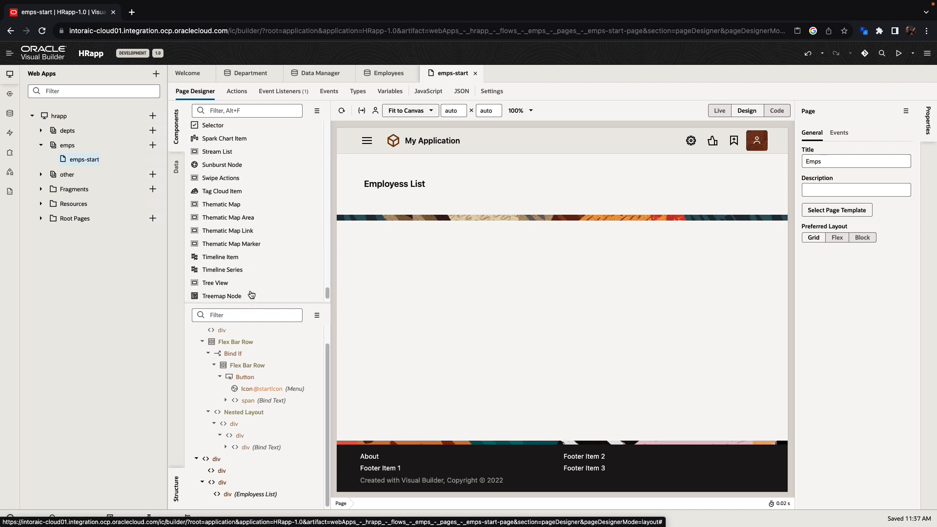
{"action": "scroll", "coordinate": [251, 292], "scroll_direction": "up", "scroll_amount": 5}
{"action": "scroll", "coordinate": [251, 292], "scroll_direction": "up", "scroll_amount": 5}
{"action": "scroll", "coordinate": [250, 289], "scroll_direction": "up", "scroll_amount": 5}
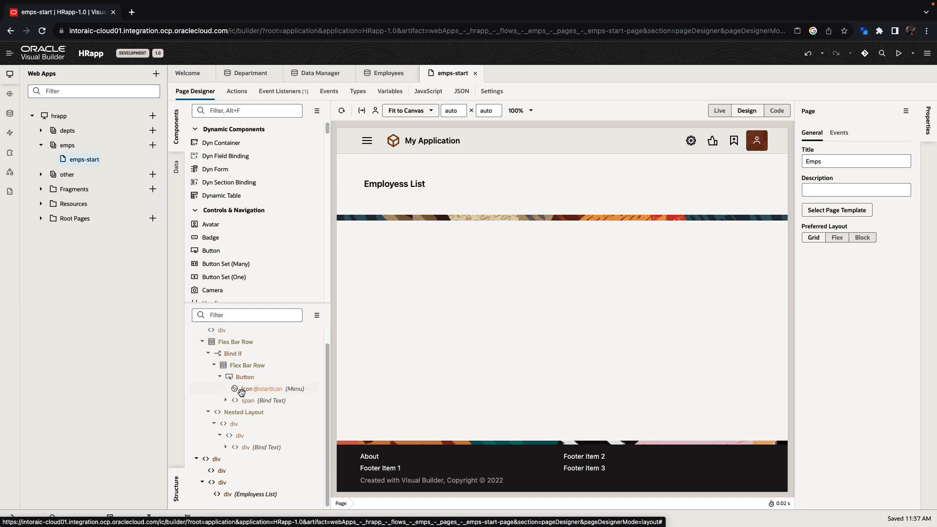
{"action": "left_click", "coordinate": [261, 495]}
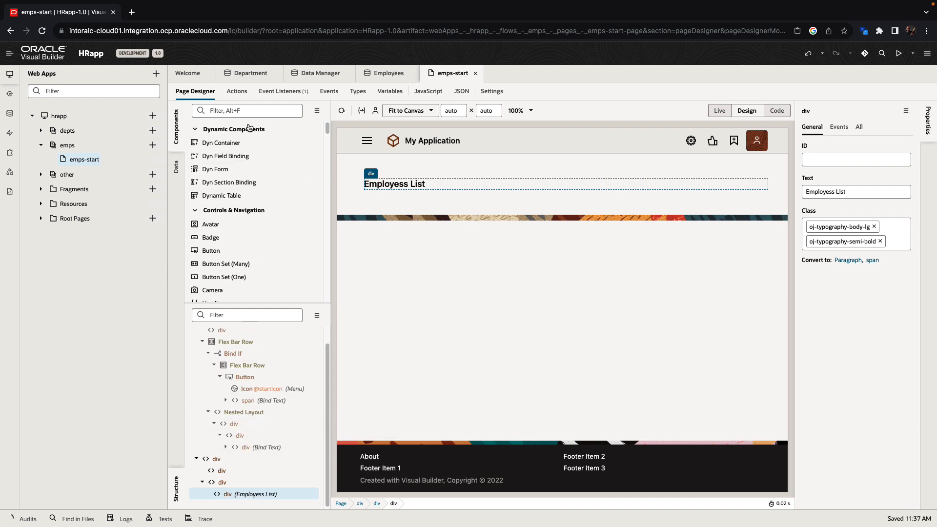
{"action": "scroll", "coordinate": [250, 194], "scroll_direction": "down", "scroll_amount": 5}
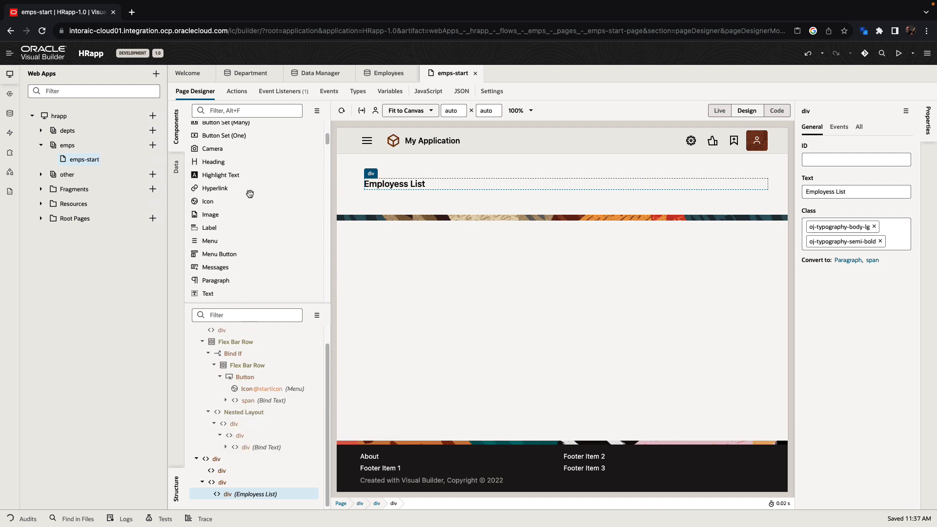
{"action": "scroll", "coordinate": [249, 193], "scroll_direction": "down", "scroll_amount": 4}
{"action": "scroll", "coordinate": [249, 195], "scroll_direction": "down", "scroll_amount": 4}
{"action": "scroll", "coordinate": [250, 194], "scroll_direction": "down", "scroll_amount": 4}
{"action": "scroll", "coordinate": [250, 194], "scroll_direction": "down", "scroll_amount": 4}
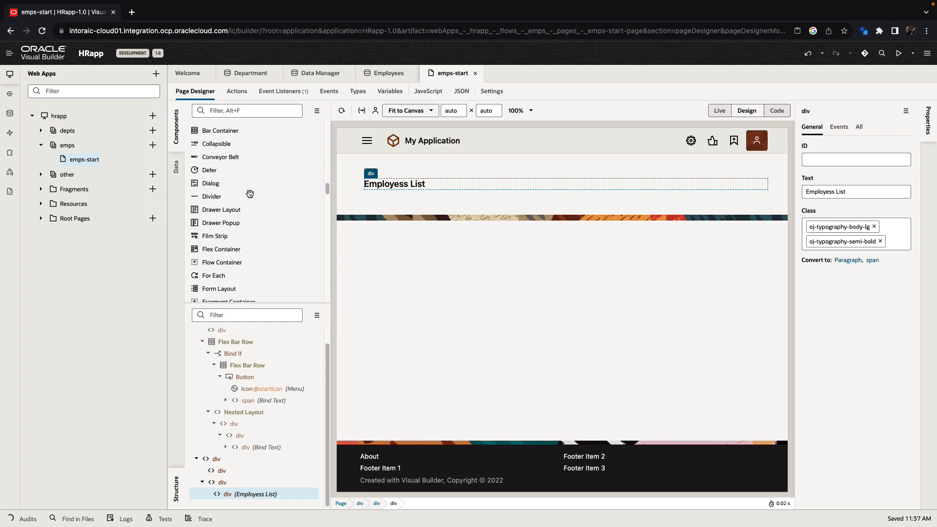
{"action": "scroll", "coordinate": [250, 195], "scroll_direction": "down", "scroll_amount": 3}
{"action": "scroll", "coordinate": [250, 194], "scroll_direction": "down", "scroll_amount": 3}
{"action": "scroll", "coordinate": [249, 194], "scroll_direction": "down", "scroll_amount": 2}
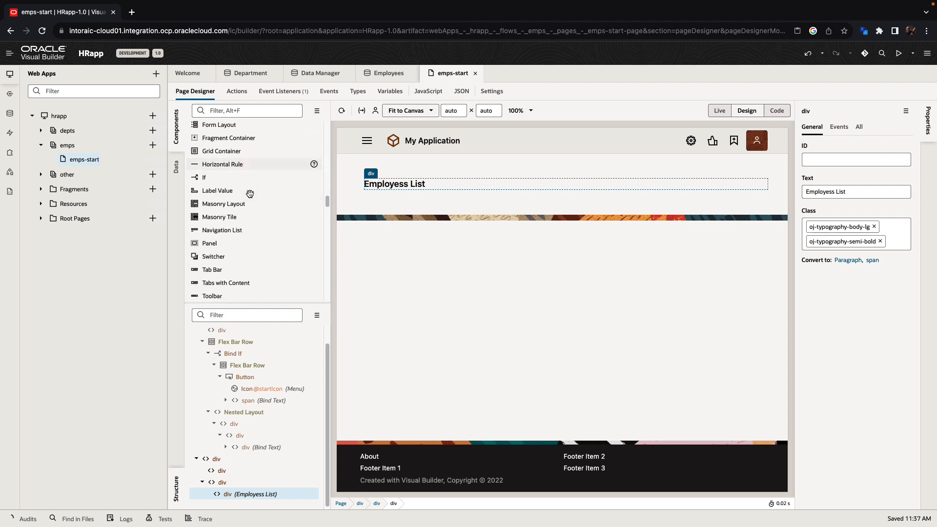
{"action": "scroll", "coordinate": [250, 194], "scroll_direction": "down", "scroll_amount": 1}
Add two side-by-side panels below the heading, the first spanning seven columns
{"action": "left_click_drag", "start_coordinate": [210, 236], "coordinate": [379, 234]}
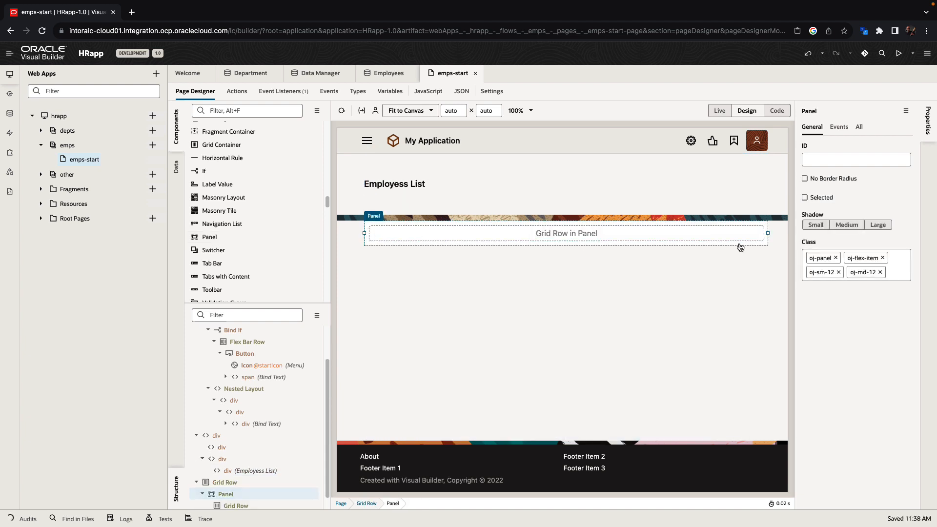
{"action": "left_click_drag", "start_coordinate": [767, 233], "coordinate": [595, 234]}
{"action": "mouse_move", "coordinate": [210, 237]}
{"action": "left_mouse_down"}
{"action": "mouse_move", "coordinate": [586, 273]}
{"action": "mouse_move", "coordinate": [659, 252]}
{"action": "left_mouse_up"}
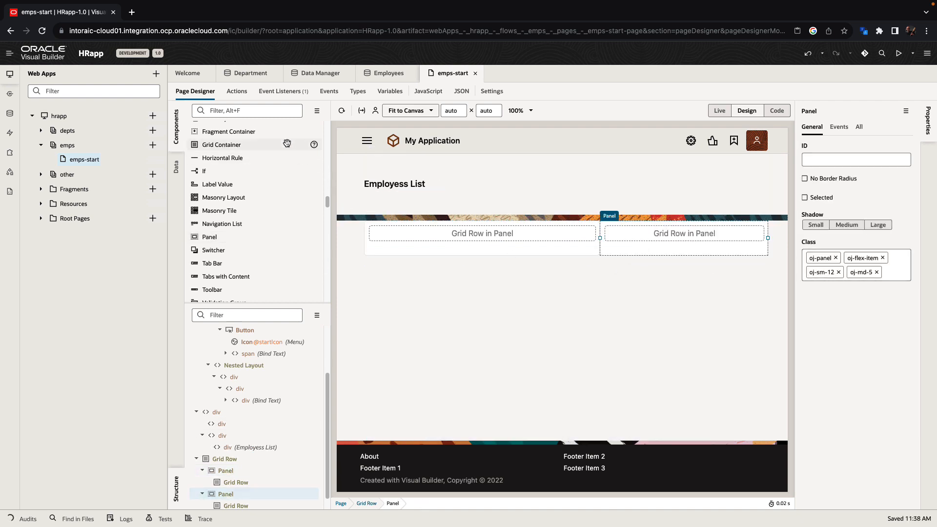
Place an Input Search spanning the left panel and a Table beneath it
{"action": "left_click", "coordinate": [262, 110]}
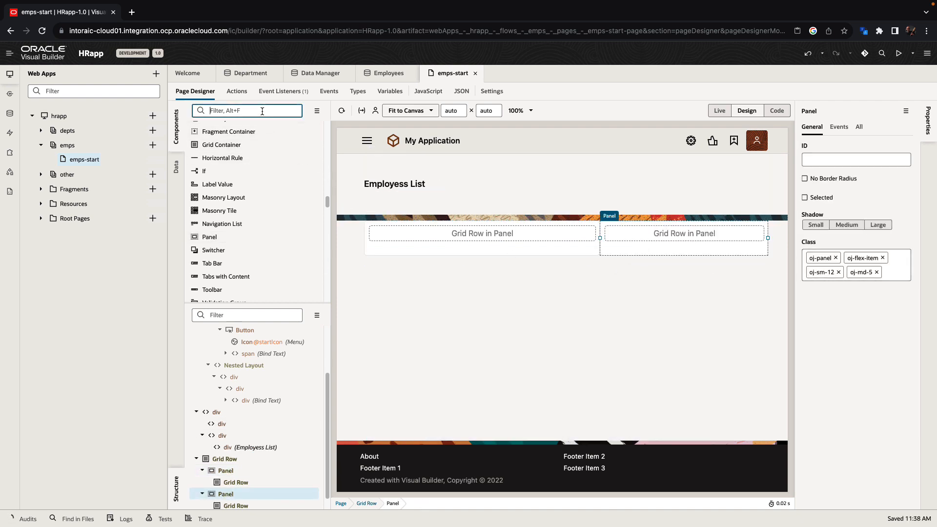
{"action": "type", "text": "search"}
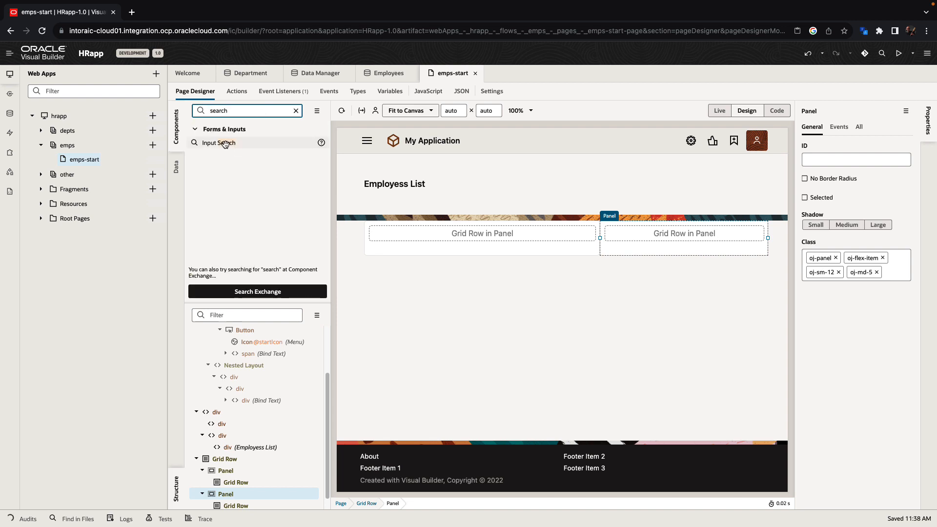
{"action": "left_click_drag", "start_coordinate": [219, 143], "coordinate": [376, 229]}
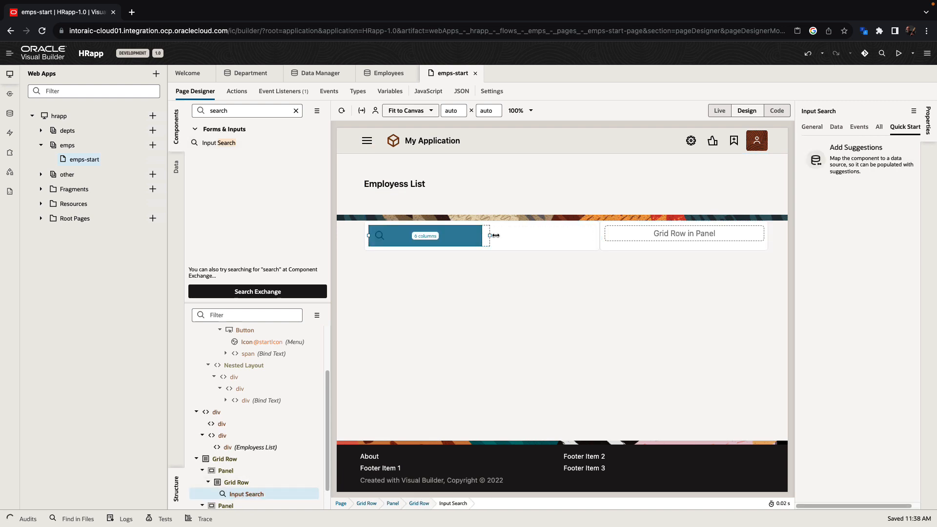
{"action": "left_click_drag", "start_coordinate": [482, 236], "coordinate": [594, 235]}
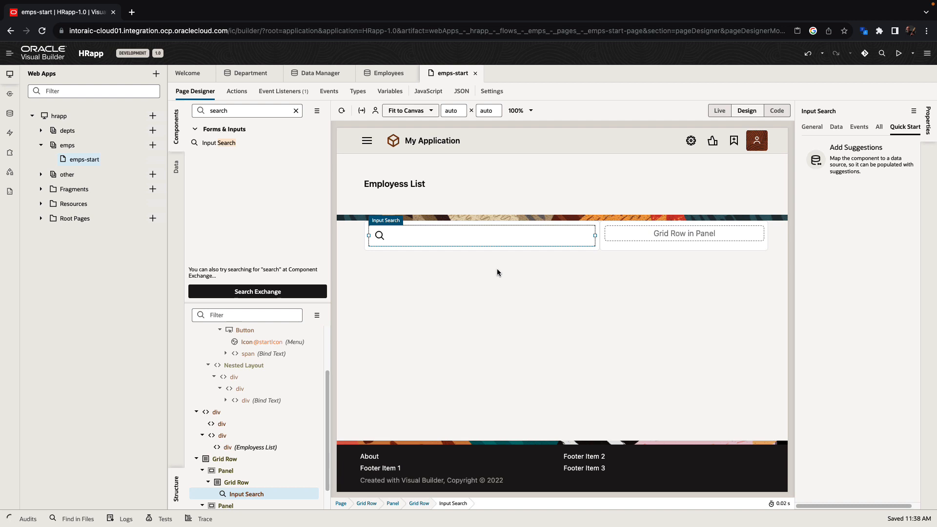
{"action": "double_click", "coordinate": [237, 111]}
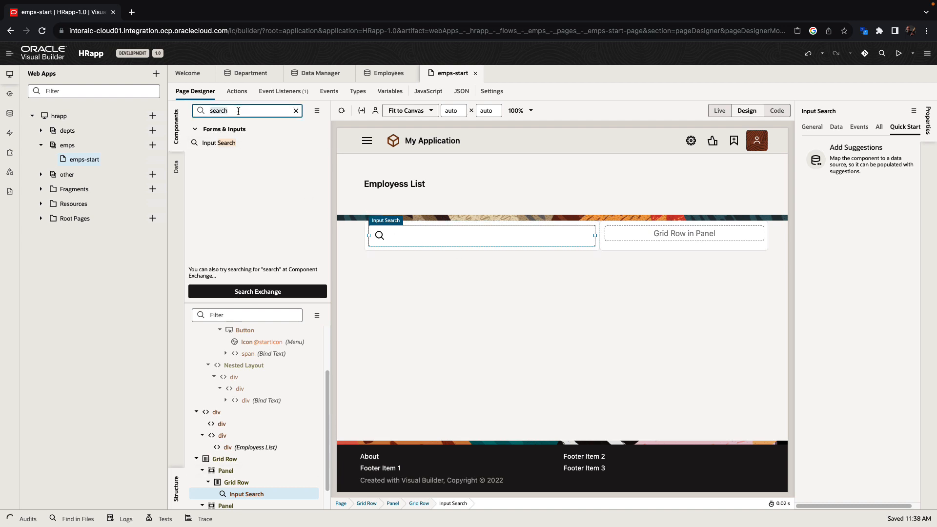
{"action": "type", "text": "tabl"}
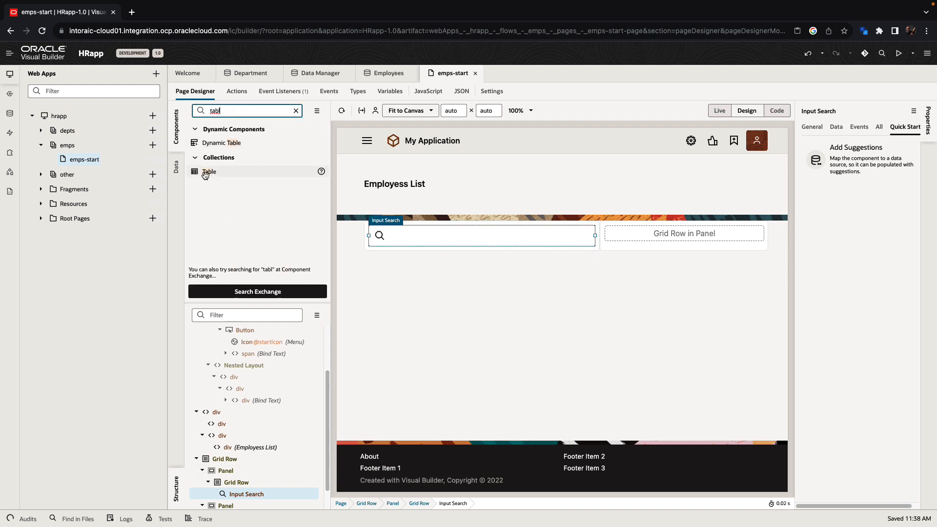
{"action": "left_click_drag", "start_coordinate": [209, 172], "coordinate": [373, 251]}
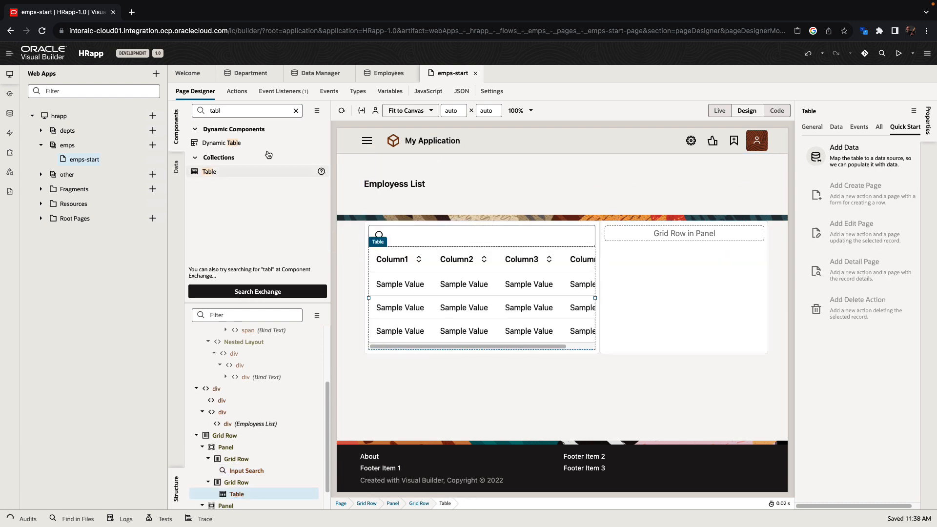
Filter for charts and place a Bar Chart filling the right panel
{"action": "left_click", "coordinate": [247, 110]}
{"action": "key", "text": "BackSpace"}
{"action": "key", "text": "BackSpace"}
{"action": "key", "text": "BackSpace"}
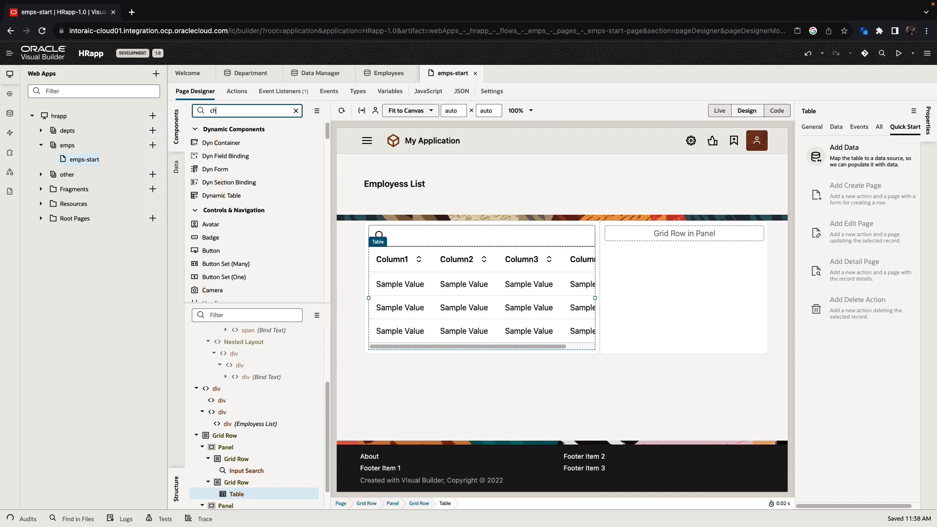
{"action": "type", "text": "char"}
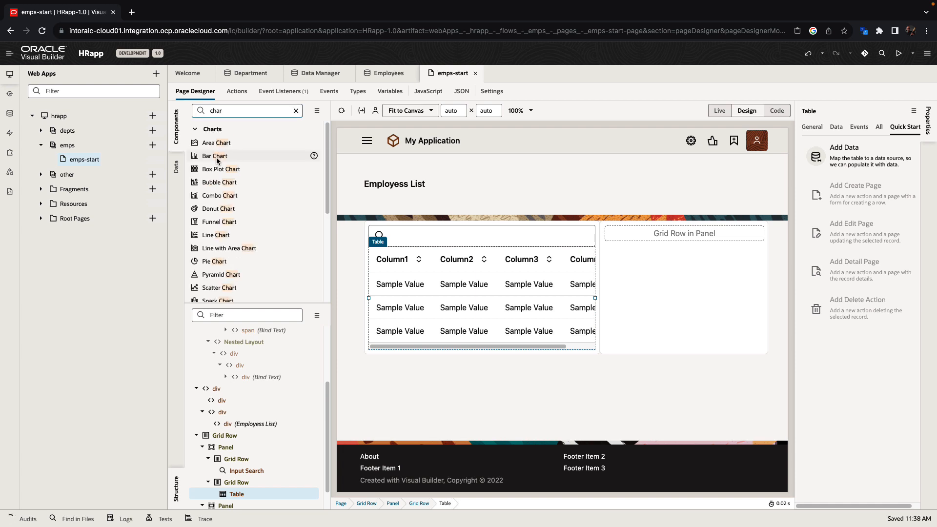
{"action": "left_click_drag", "start_coordinate": [214, 156], "coordinate": [607, 239]}
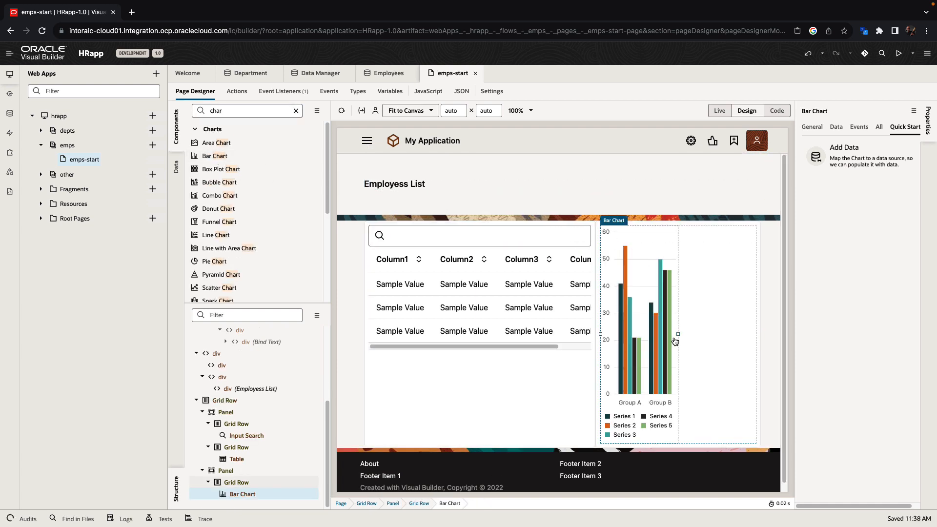
{"action": "left_click_drag", "start_coordinate": [684, 334], "coordinate": [754, 335]}
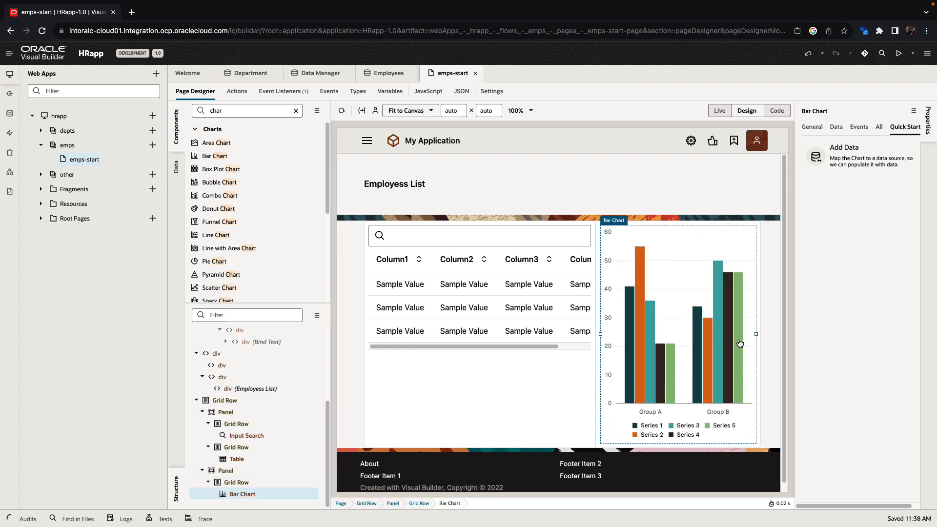
Set the chart orientation to Horizontal, trying Bubble then returning Chart Type to Bar
{"action": "left_click", "coordinate": [812, 126]}
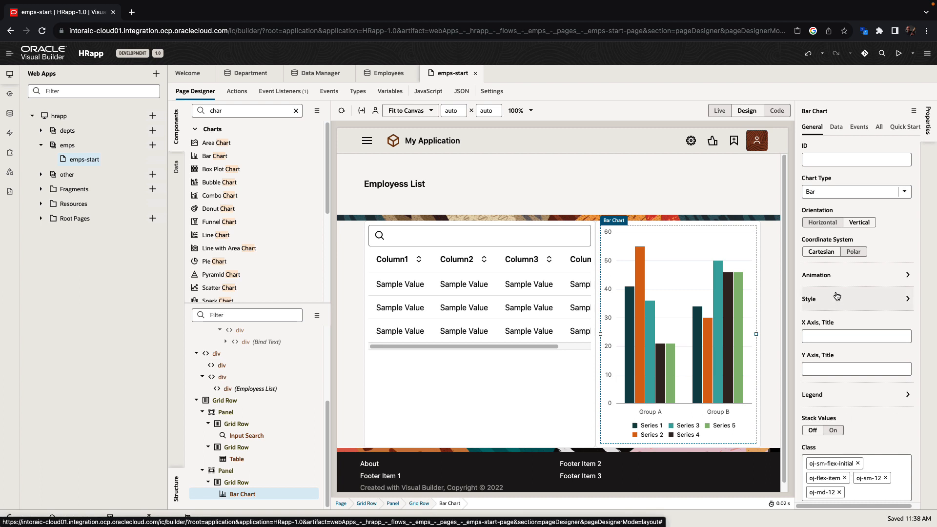
{"action": "left_click", "coordinate": [823, 222]}
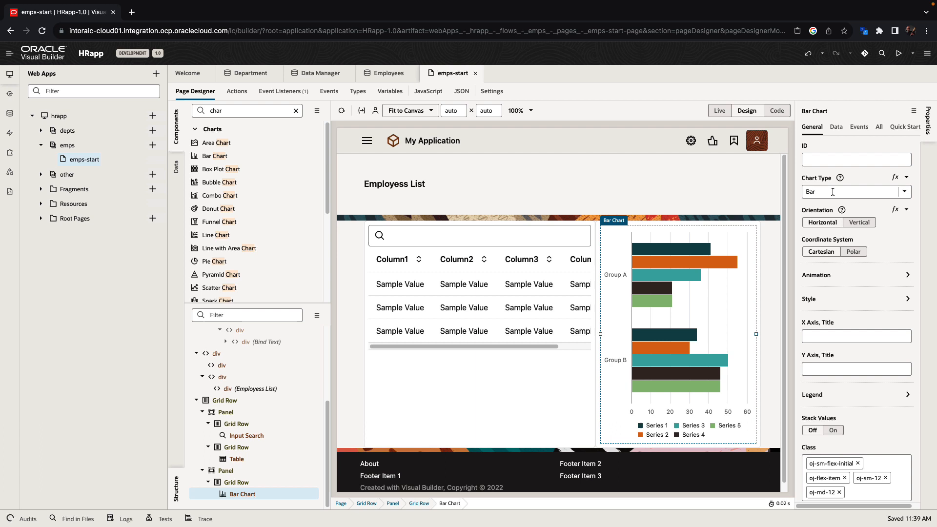
{"action": "left_click", "coordinate": [853, 191]}
{"action": "left_click", "coordinate": [842, 288]}
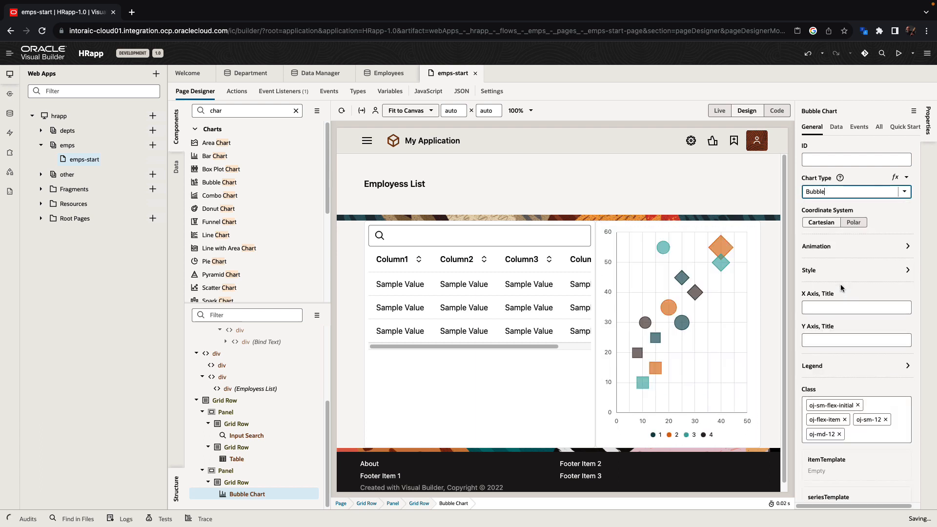
{"action": "left_click", "coordinate": [853, 191]}
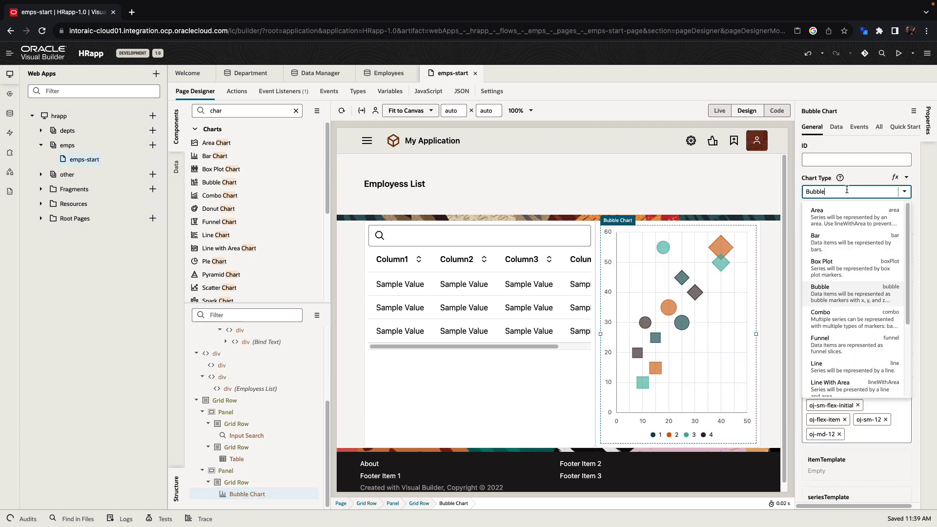
{"action": "left_click", "coordinate": [842, 239]}
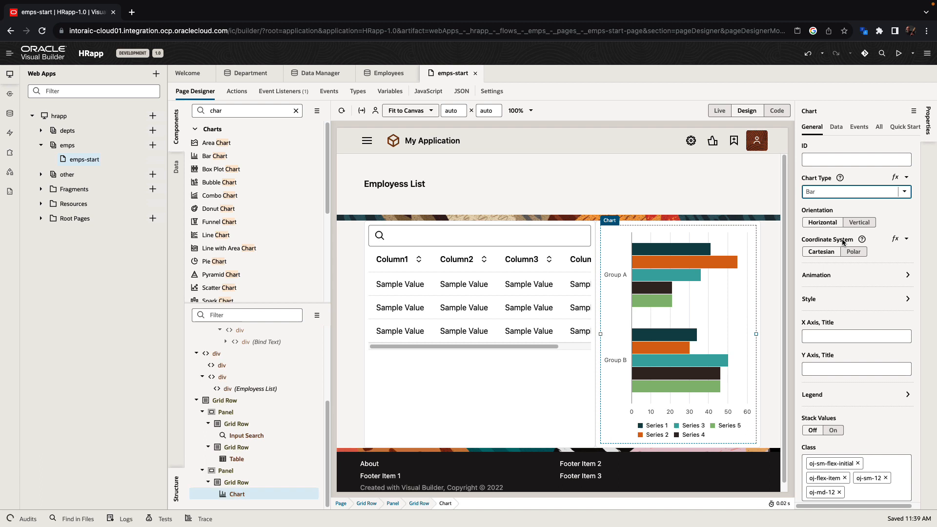
View the table's Quick Start actions, then select the Input Search field
{"action": "left_click", "coordinate": [520, 279]}
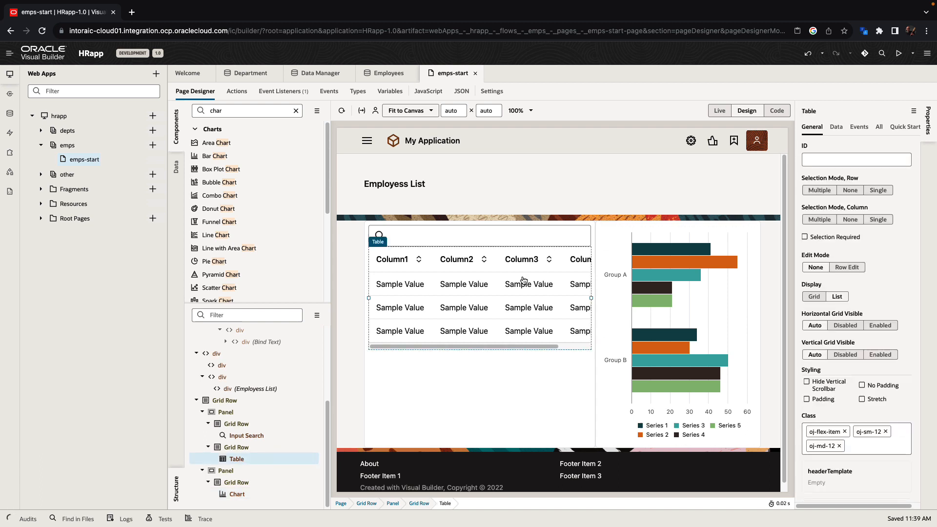
{"action": "left_click", "coordinate": [904, 128]}
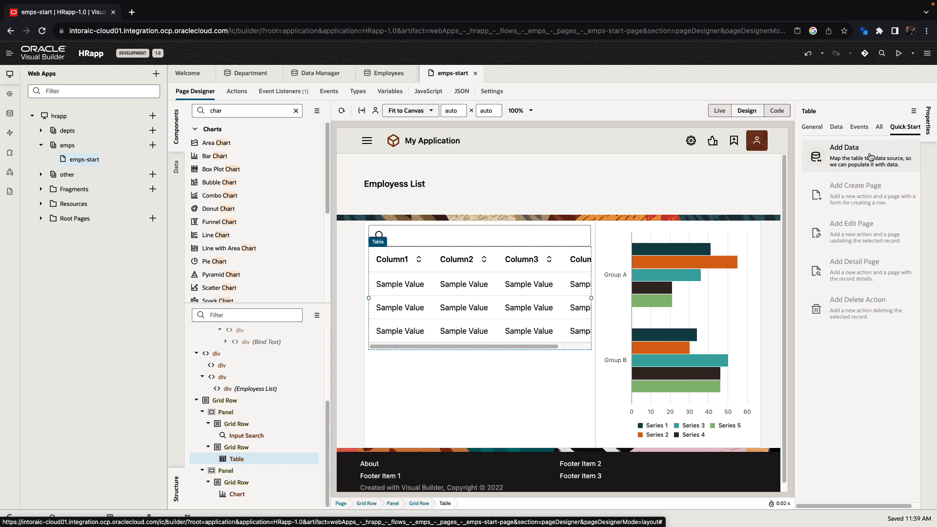
{"action": "left_click", "coordinate": [571, 237]}
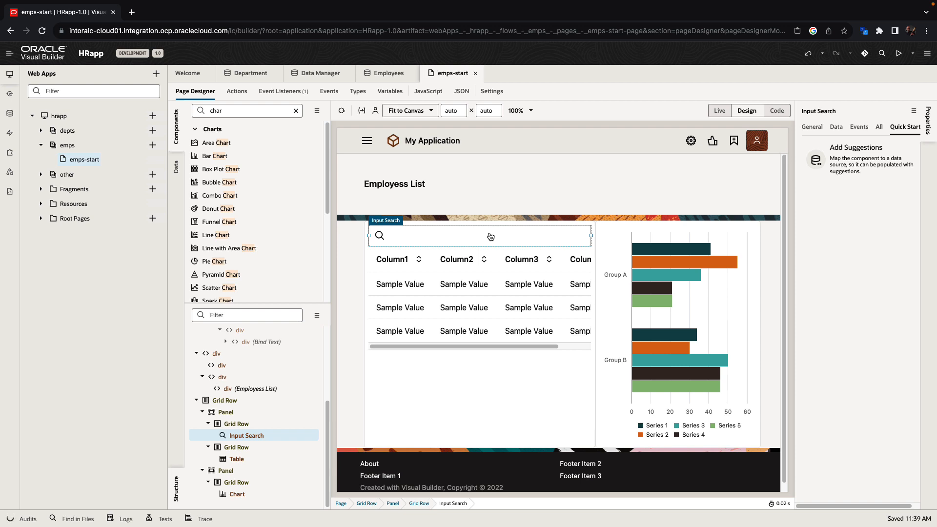
Bind the search field's Value to a new page variable named searchvar
{"action": "left_click", "coordinate": [836, 128]}
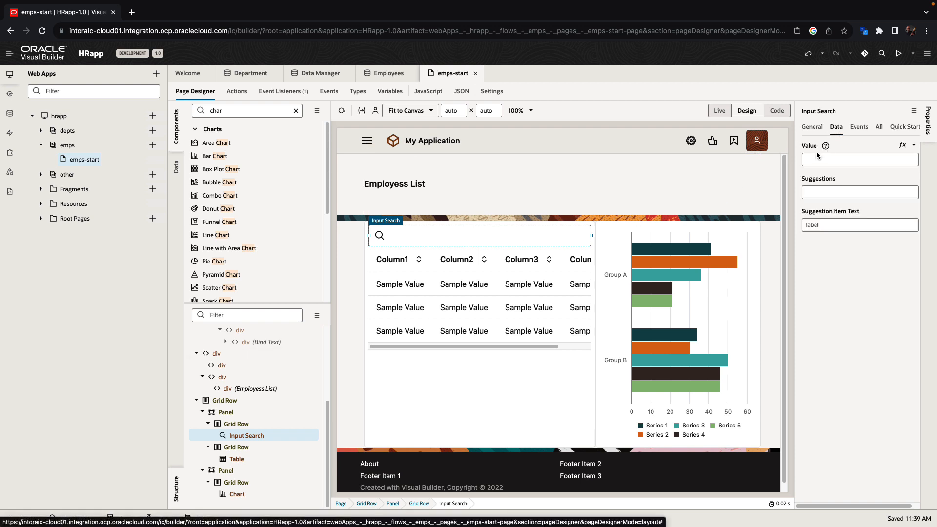
{"action": "left_click", "coordinate": [913, 148]}
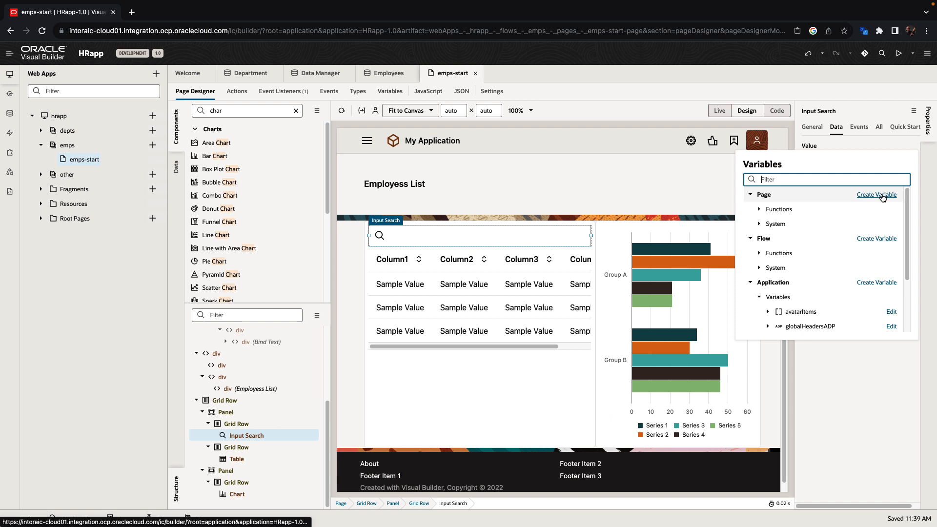
{"action": "left_click", "coordinate": [882, 197]}
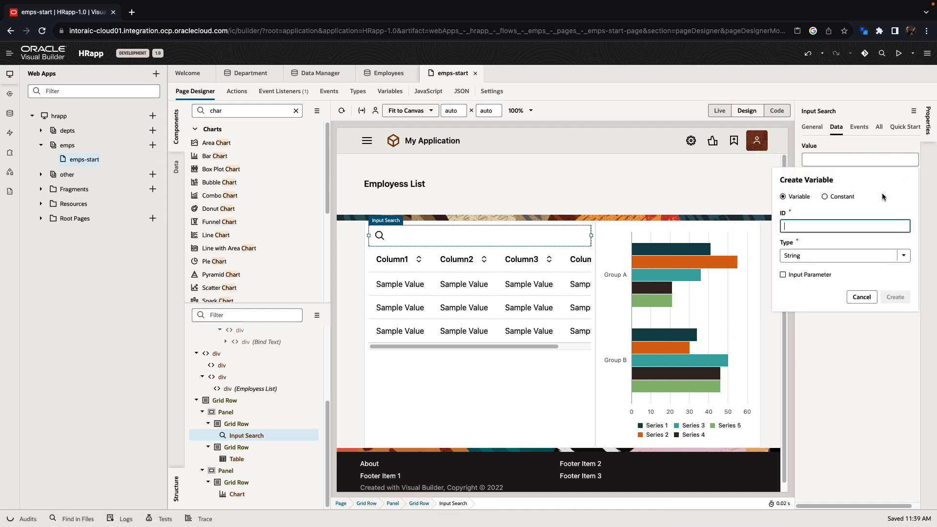
{"action": "type", "text": "searchvar"}
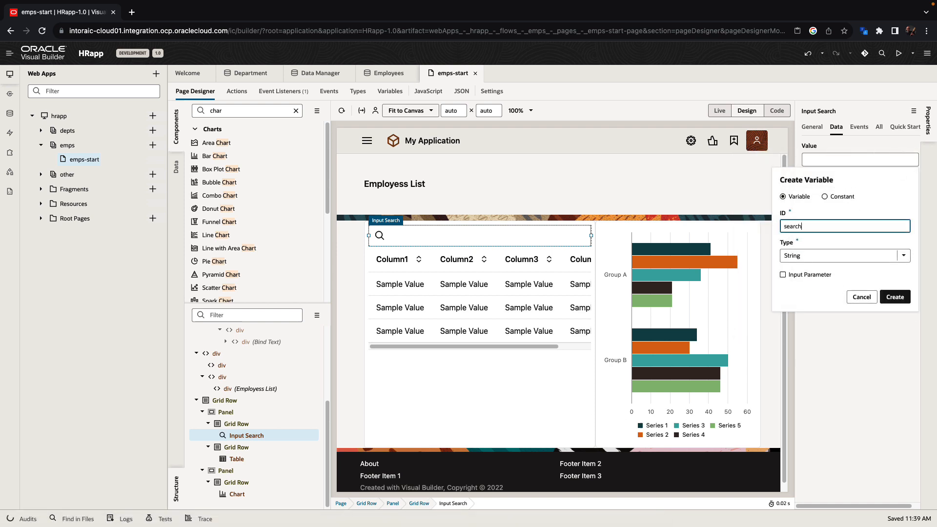
{"action": "left_click", "coordinate": [897, 296]}
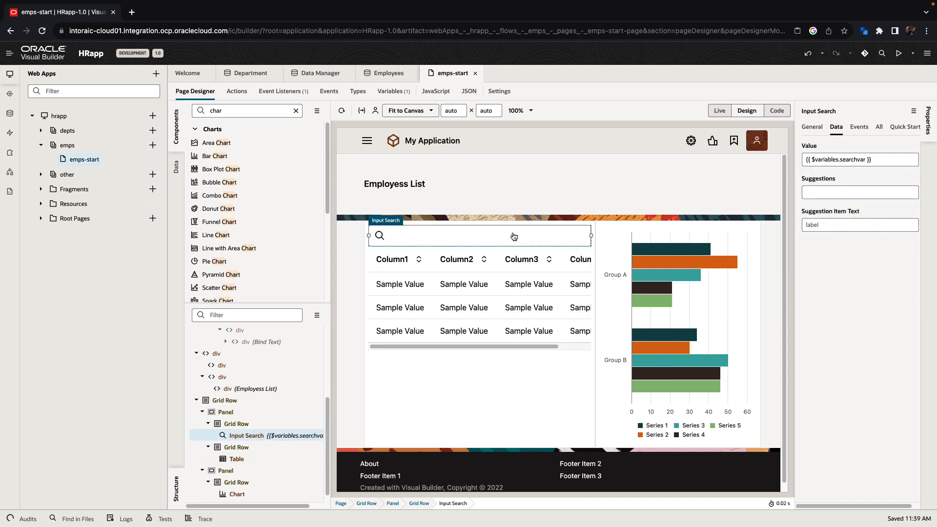
Start Add Data on the table with Employees as its data source
{"action": "left_click", "coordinate": [520, 280]}
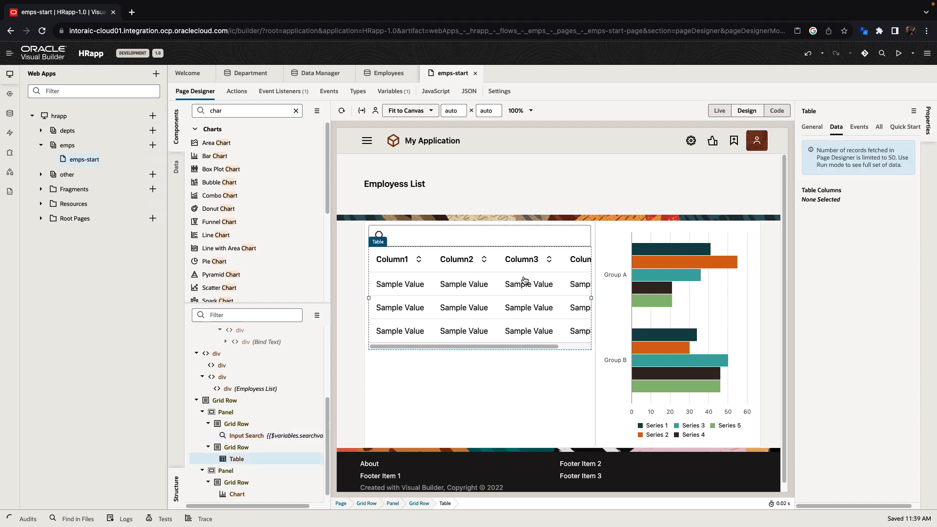
{"action": "left_click", "coordinate": [905, 127]}
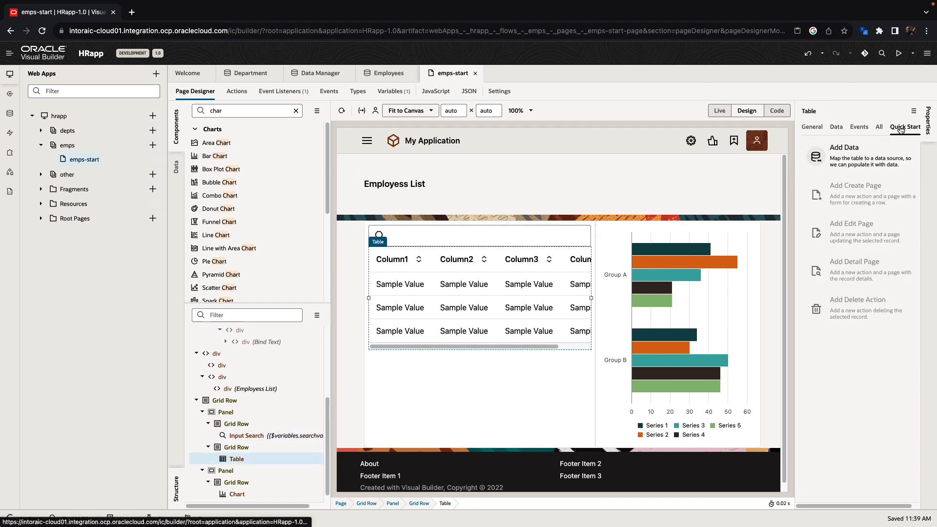
{"action": "left_click", "coordinate": [871, 155]}
{"action": "left_click", "coordinate": [189, 224]}
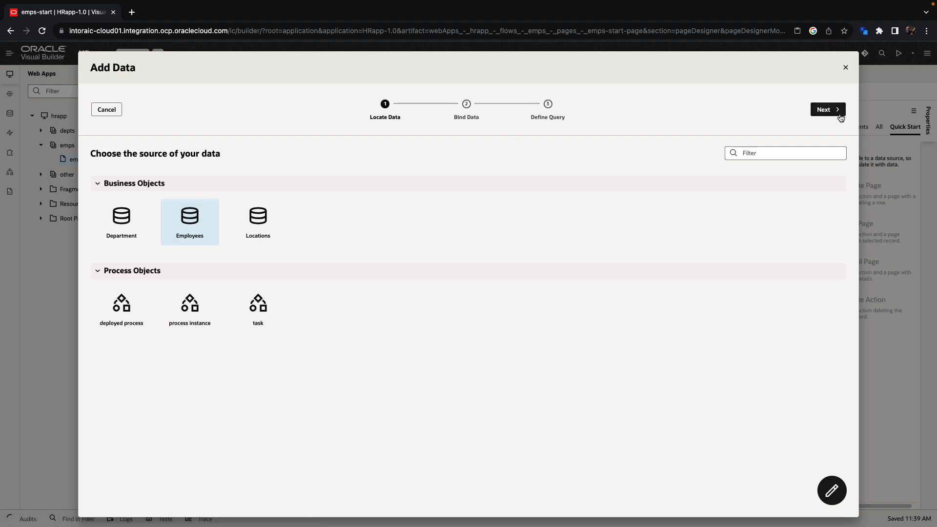
{"action": "left_click", "coordinate": [827, 111]}
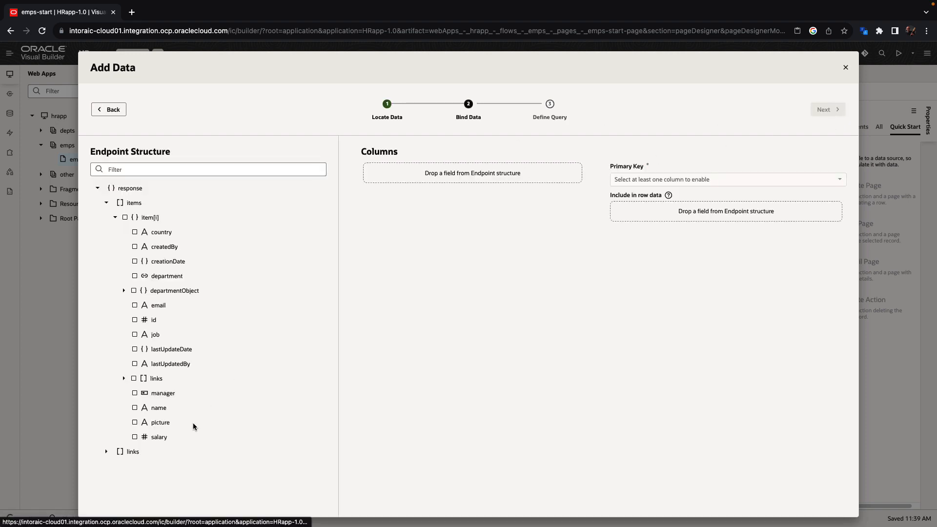
Add picture and manager columns and display picture as an Image
{"action": "left_click", "coordinate": [158, 423]}
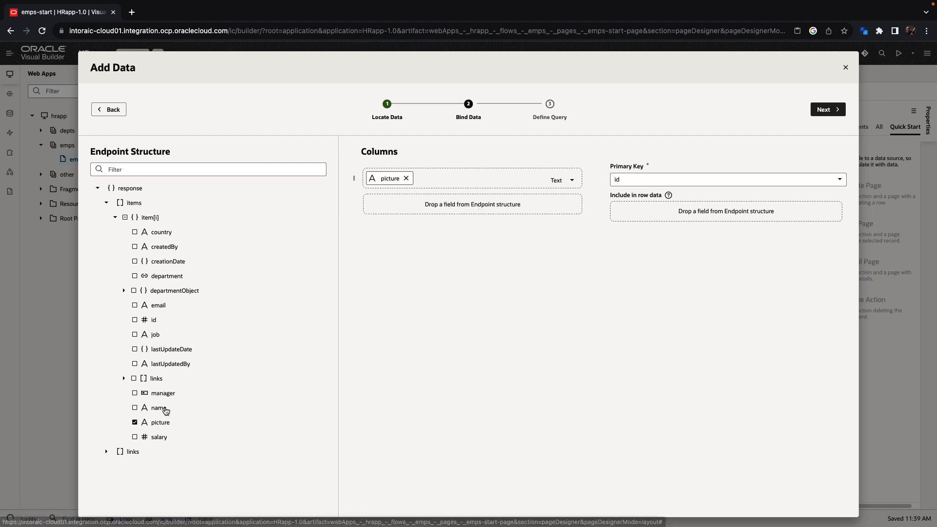
{"action": "left_click", "coordinate": [163, 393]}
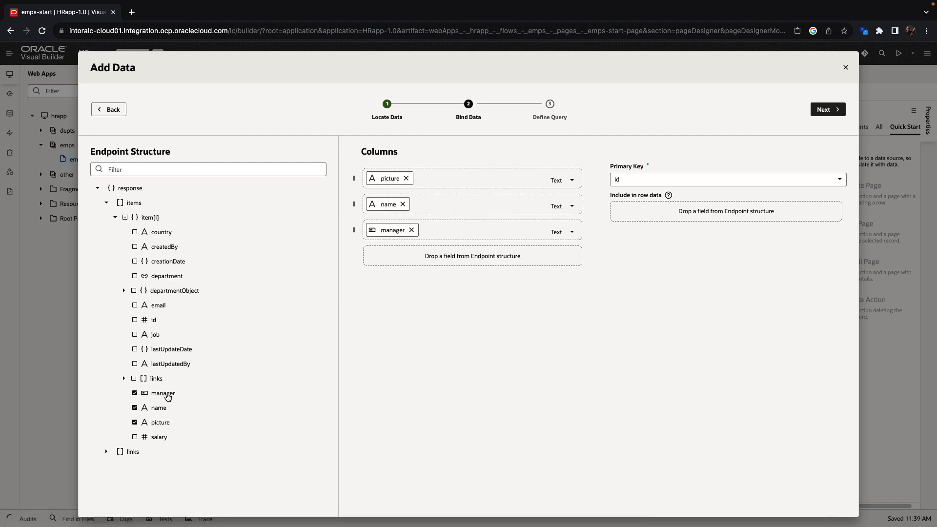
{"action": "left_click", "coordinate": [571, 180]}
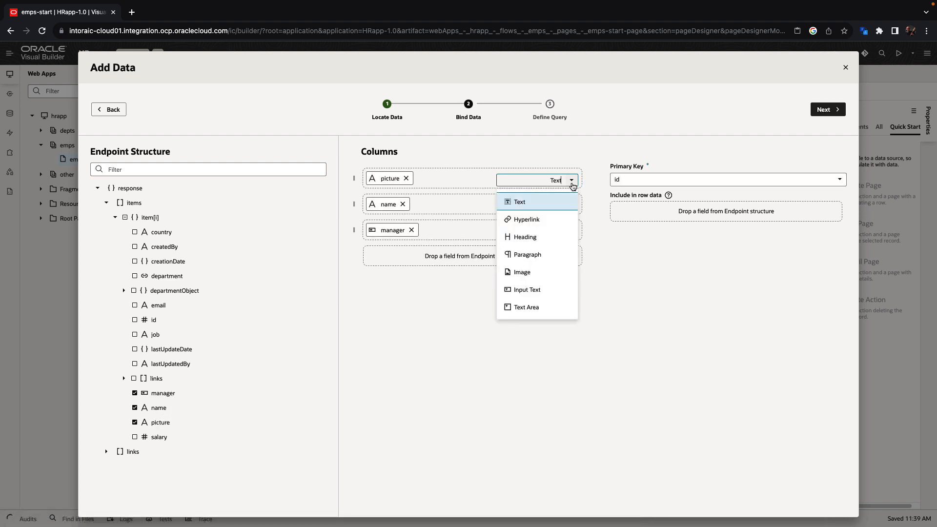
{"action": "left_click", "coordinate": [521, 273]}
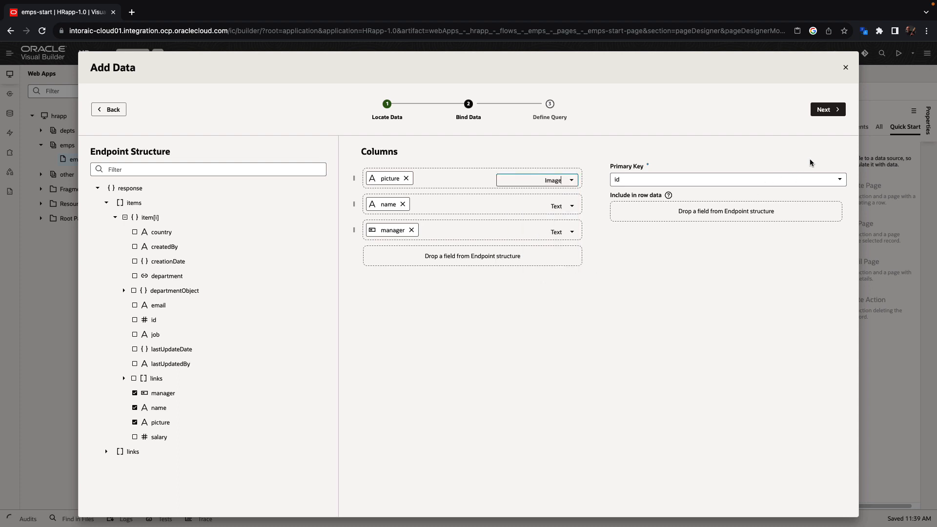
Add a filterCriterion condition on the name attribute of the Employees query
{"action": "left_click", "coordinate": [828, 110]}
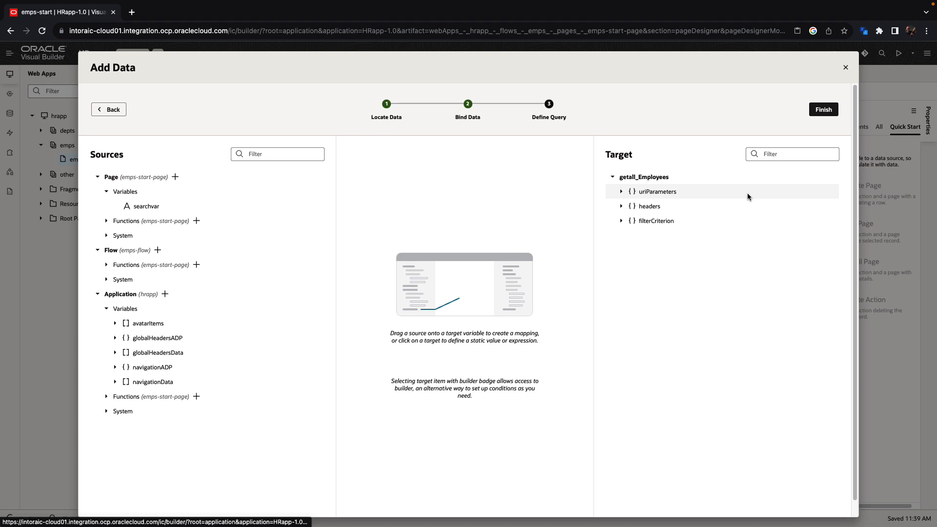
{"action": "left_click", "coordinate": [706, 218]}
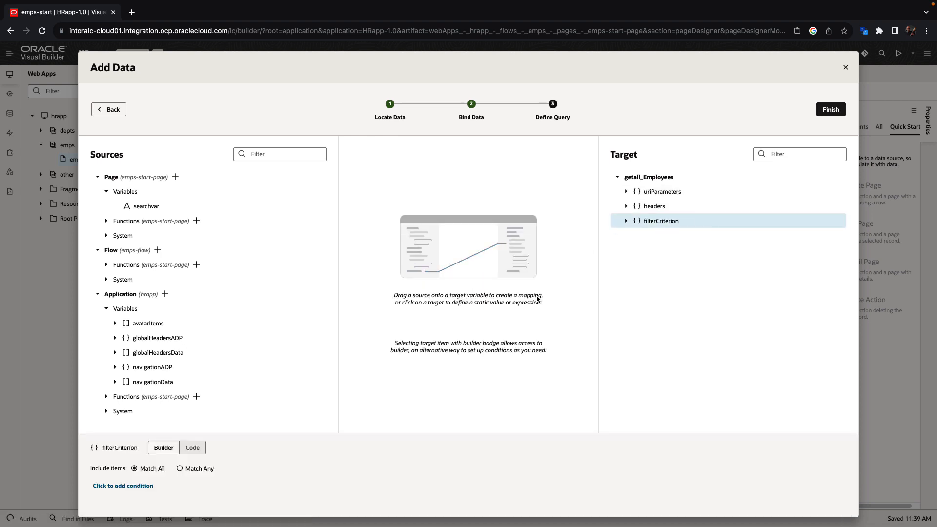
{"action": "left_click", "coordinate": [136, 487]}
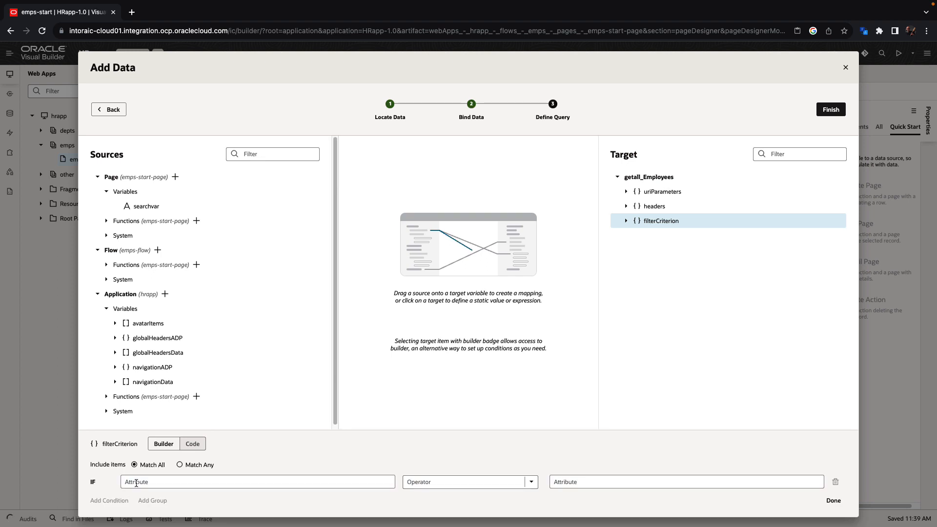
{"action": "type", "text": "nam"}
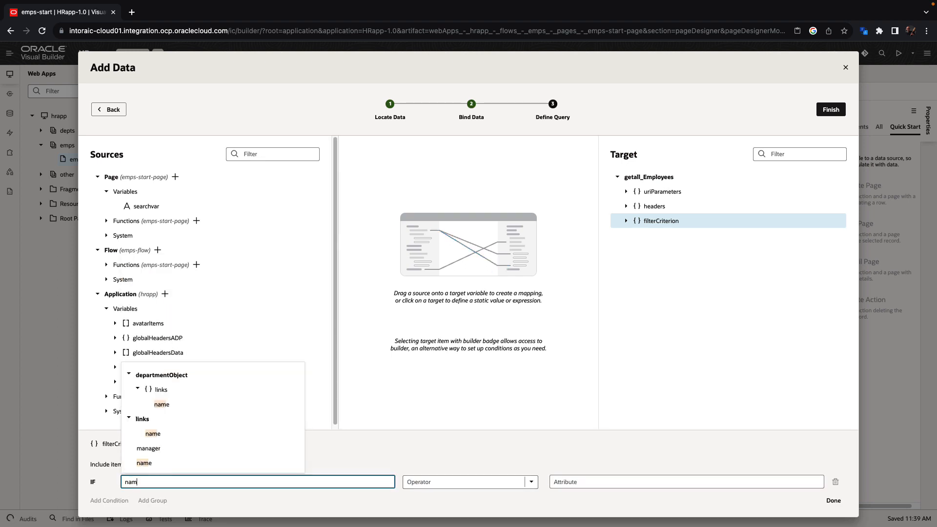
{"action": "left_click", "coordinate": [146, 466]}
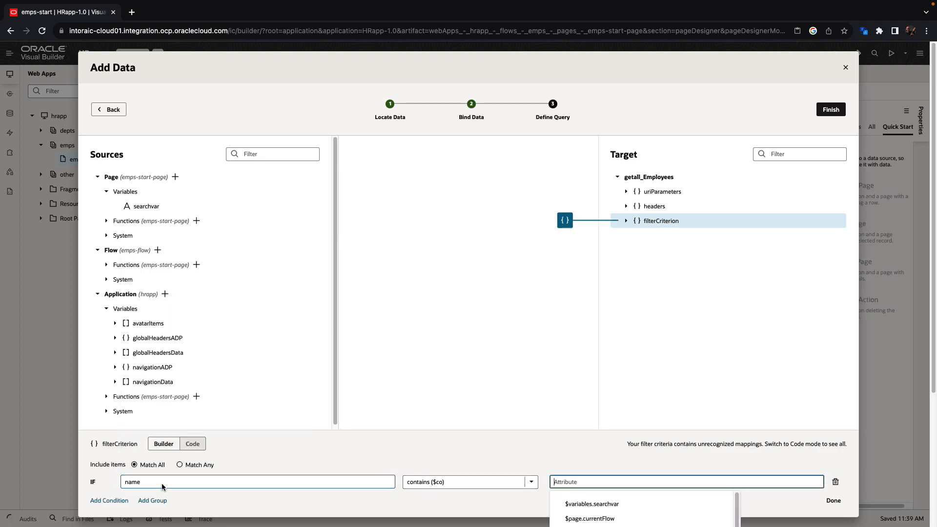
{"action": "left_click", "coordinate": [443, 482]}
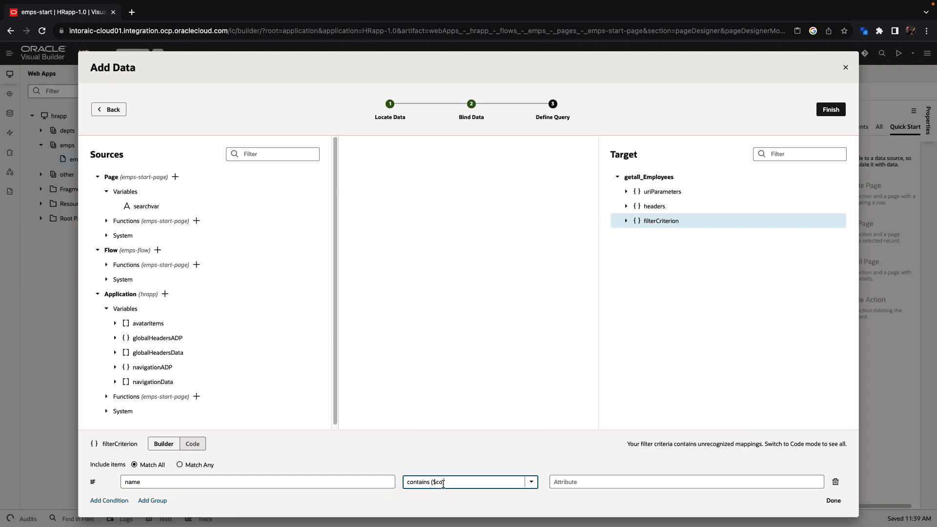
Compare name with $variables.searchvar using contains, confirm it and finish the table binding
{"action": "left_click", "coordinate": [587, 482]}
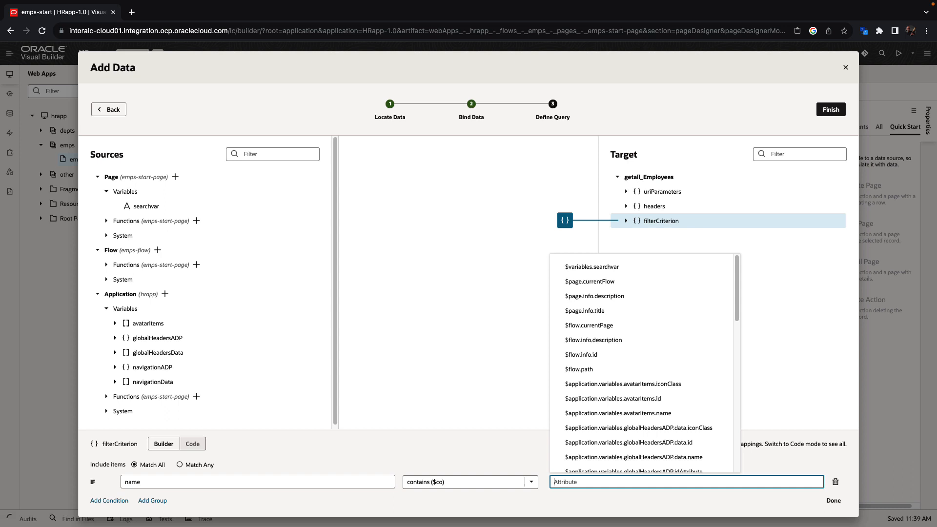
{"action": "type", "text": "sear"}
{"action": "left_click", "coordinate": [591, 504]}
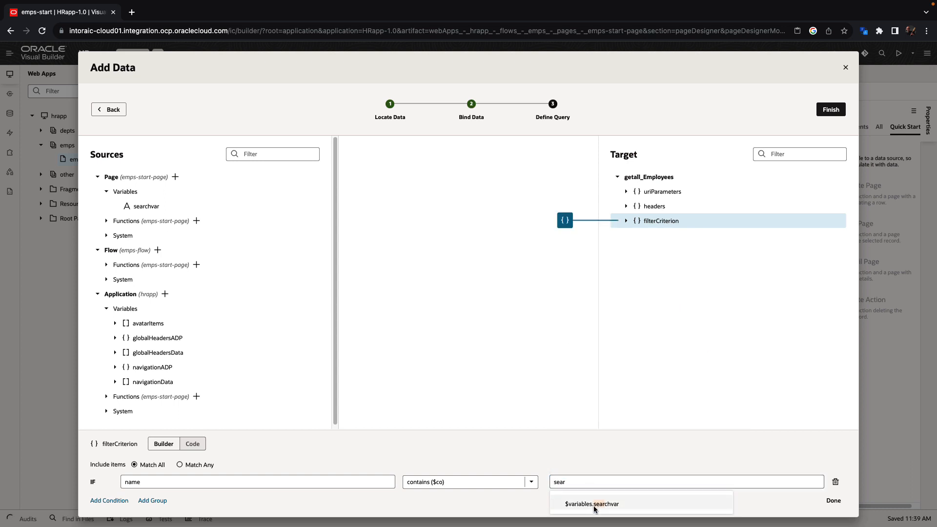
{"action": "left_click", "coordinate": [835, 501]}
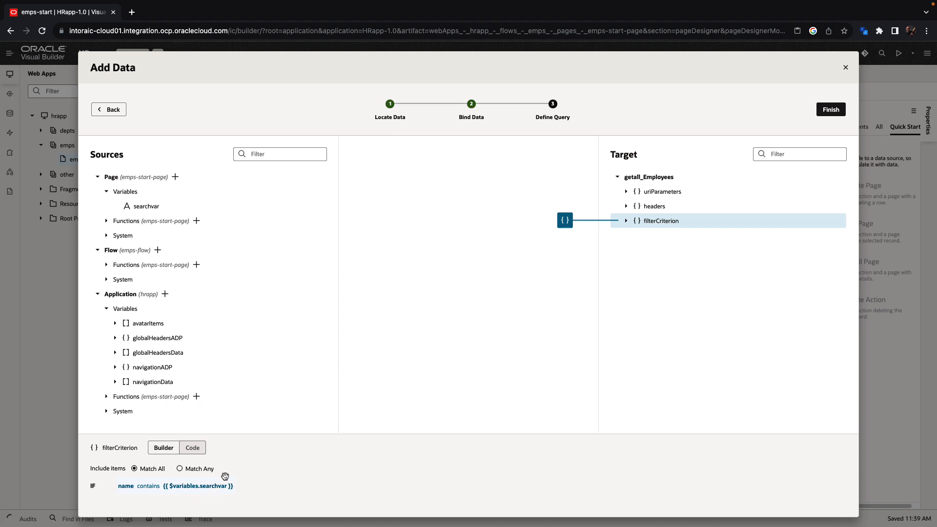
{"action": "left_click", "coordinate": [831, 110]}
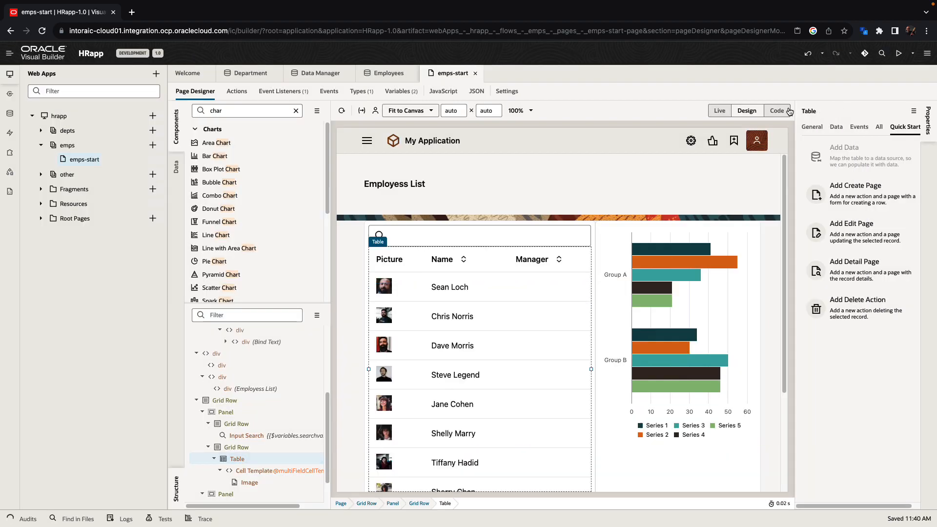
Run the page live and try search terms like Sean, J and A to check name filtering
{"action": "left_click", "coordinate": [721, 111]}
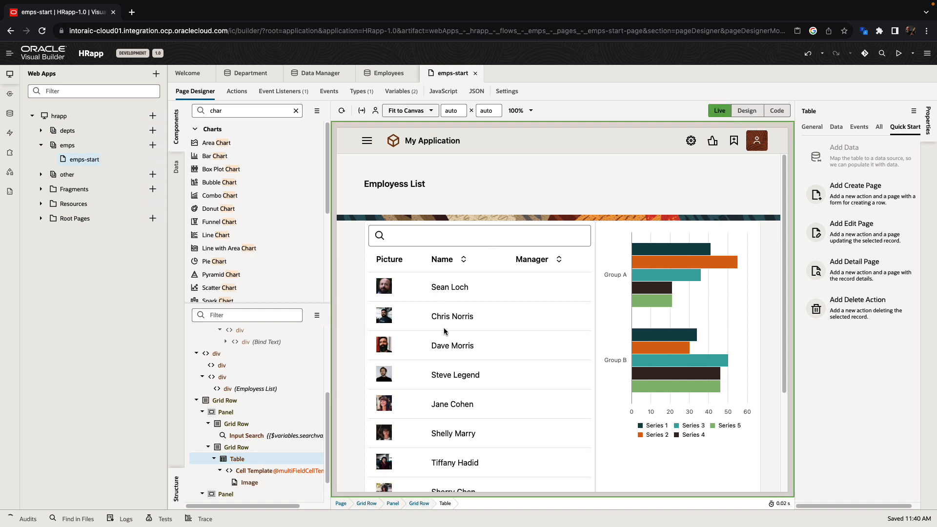
{"action": "left_click", "coordinate": [449, 234]}
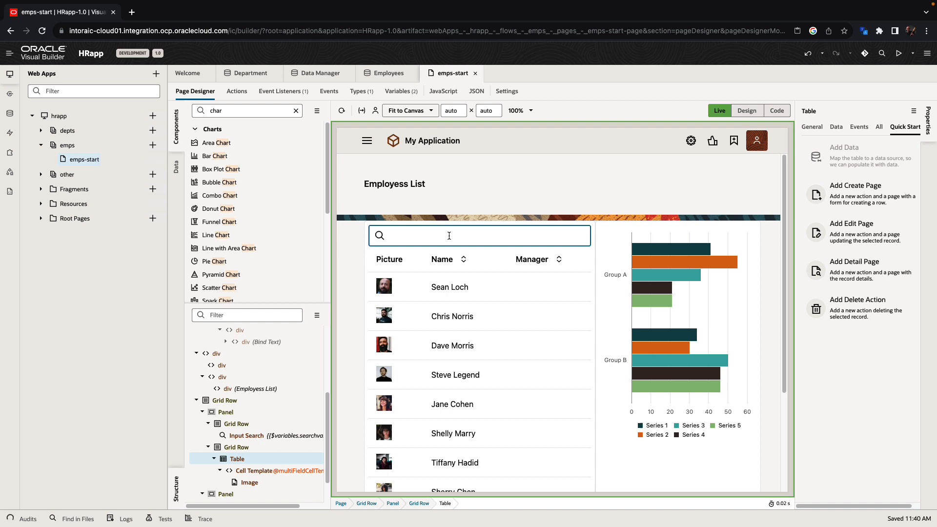
{"action": "type", "text": "Sean"}
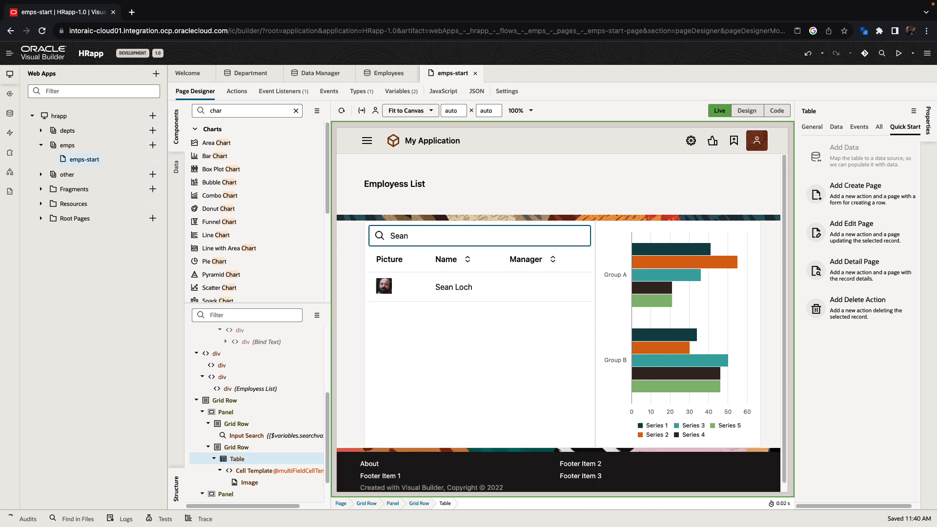
{"action": "key", "text": "BackSpace"}
{"action": "key", "text": "BackSpace"}
{"action": "type", "text": "J"}
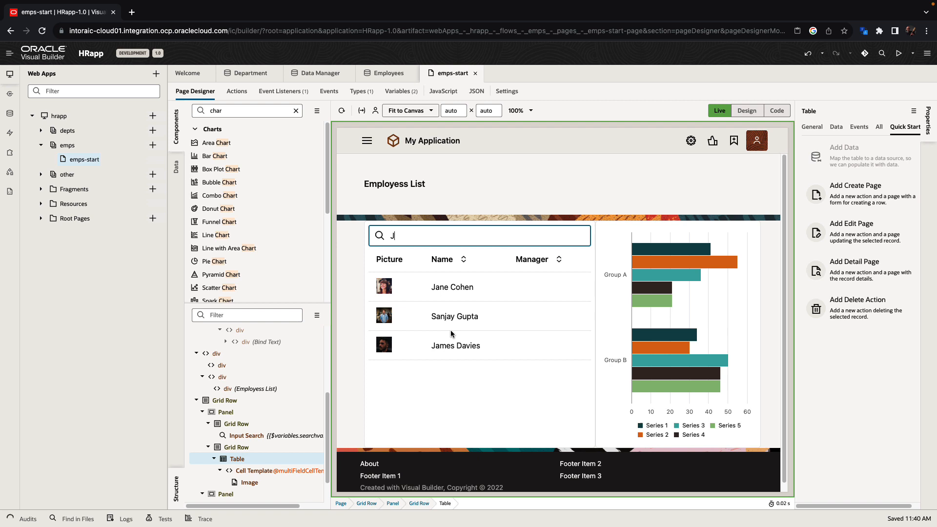
{"action": "key", "text": "BackSpace"}
{"action": "type", "text": "A"}
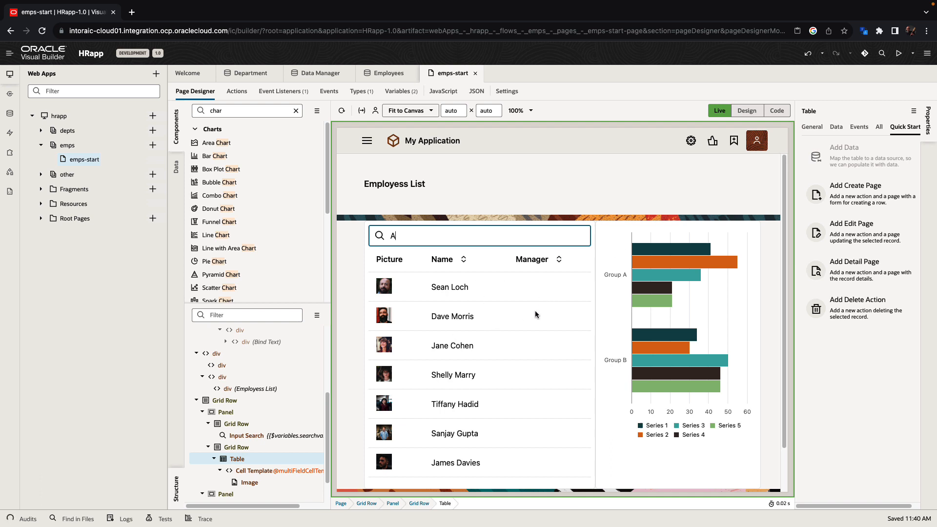
Back in design, select the bar chart and choose Employees as its data source
{"action": "left_click", "coordinate": [746, 110]}
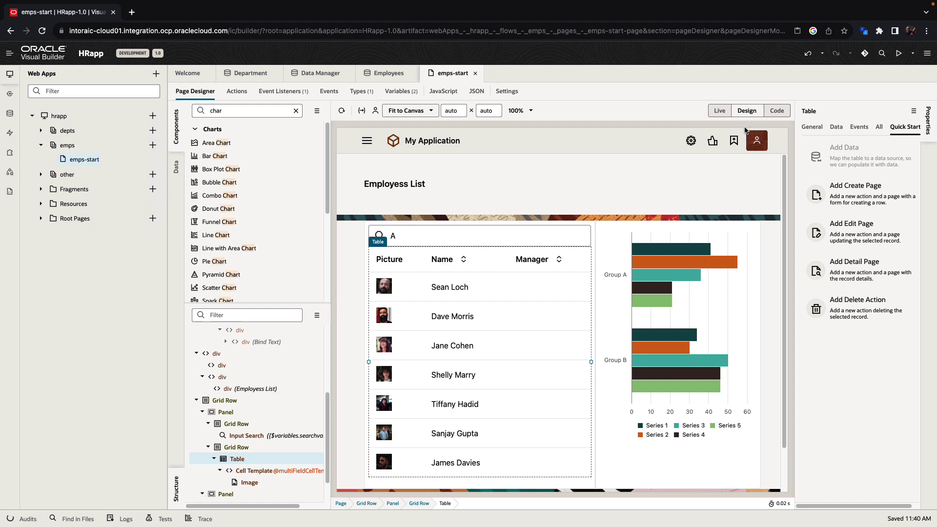
{"action": "left_click", "coordinate": [660, 323]}
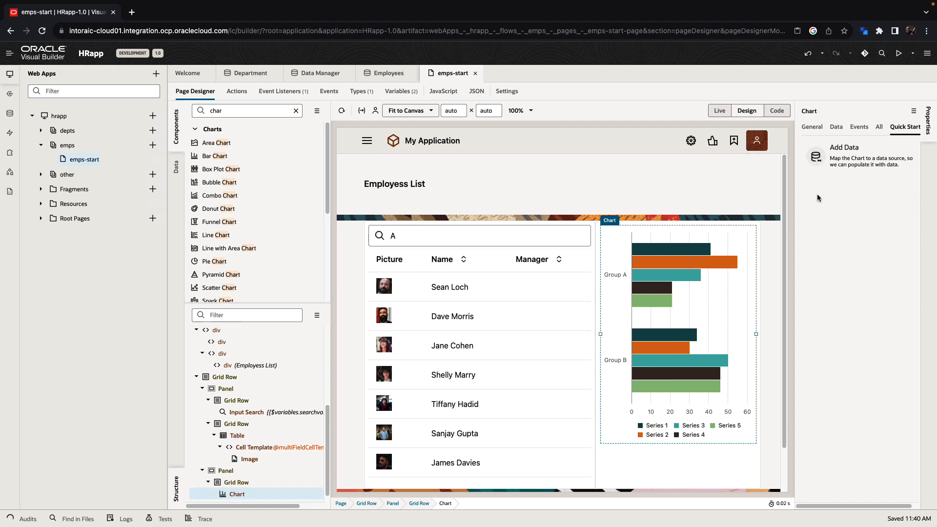
{"action": "left_click", "coordinate": [860, 152]}
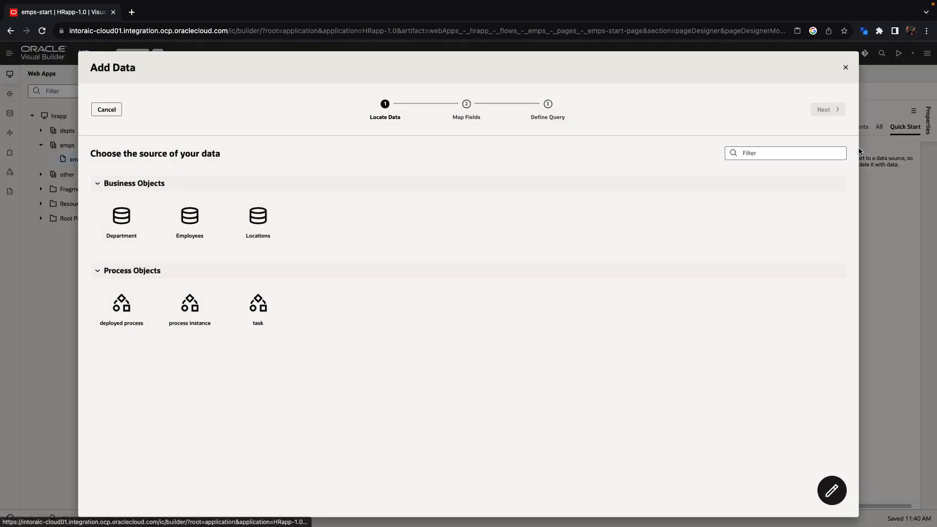
{"action": "left_click", "coordinate": [199, 219]}
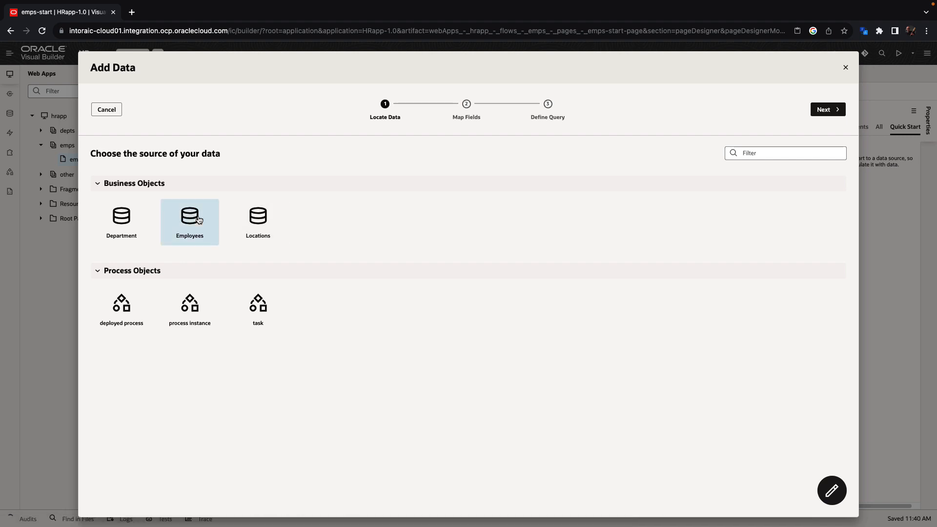
{"action": "left_click", "coordinate": [819, 112]}
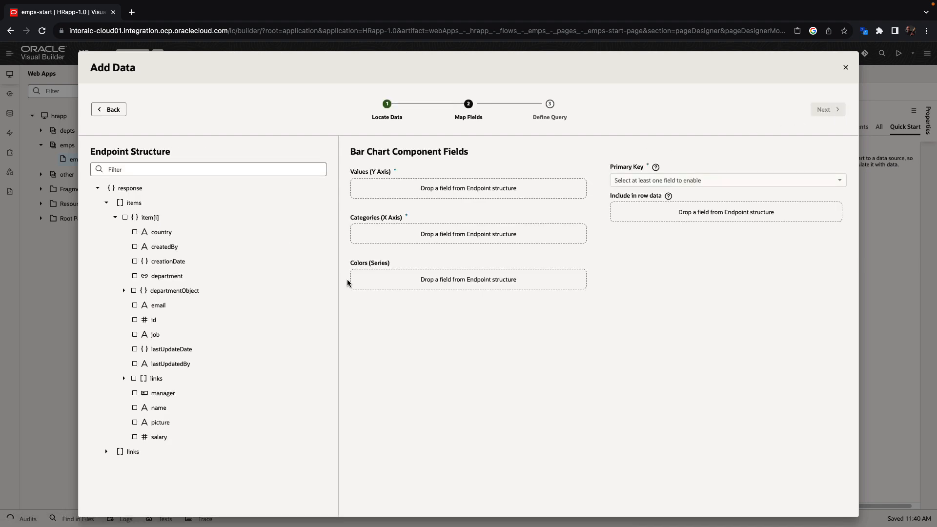
Map salary to values and name to categories, keep id as key and finish
{"action": "left_click", "coordinate": [159, 436]}
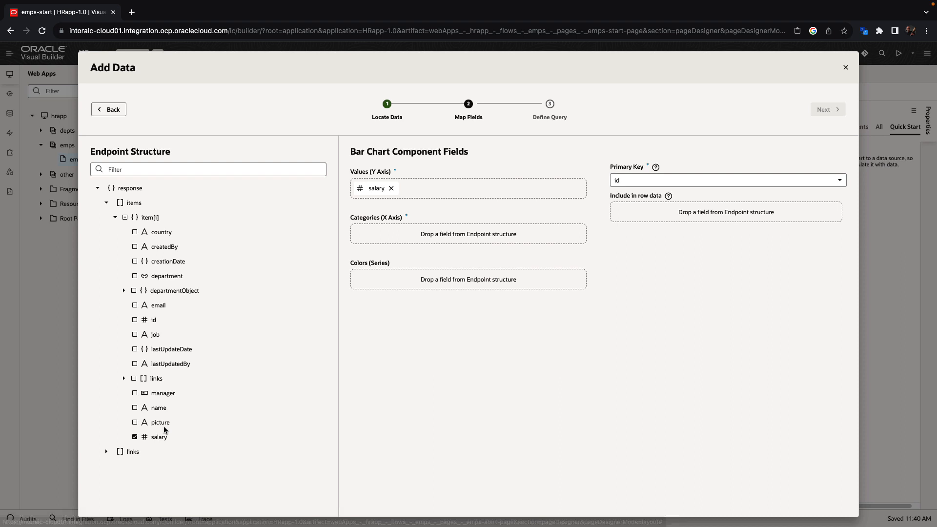
{"action": "left_click", "coordinate": [159, 408]}
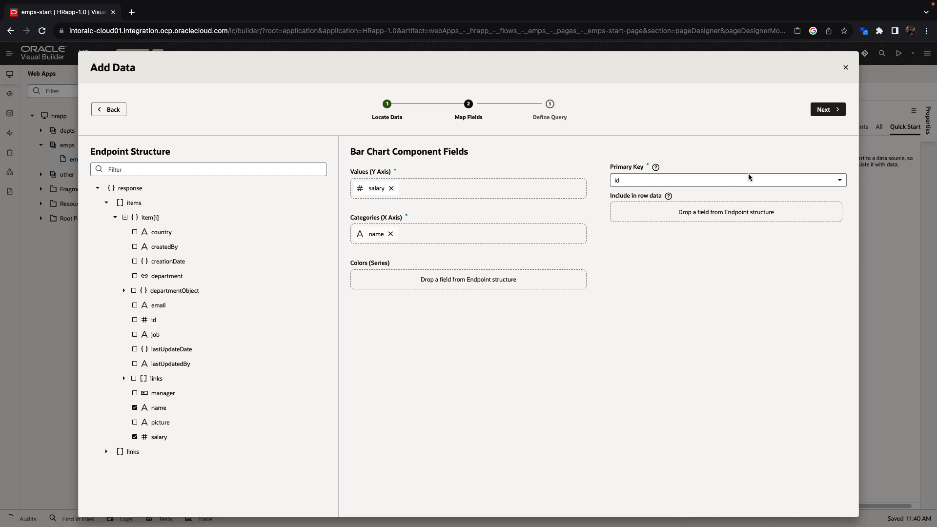
{"action": "left_click", "coordinate": [823, 109]}
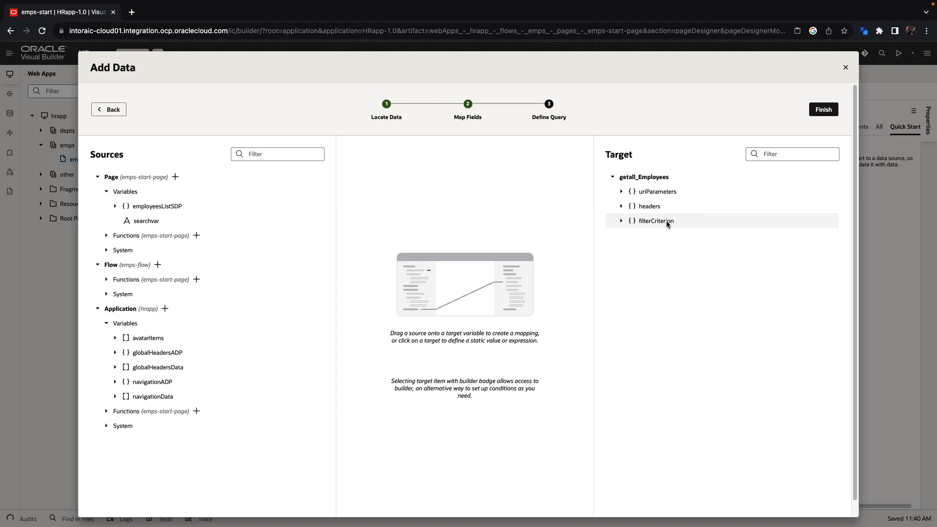
{"action": "left_click", "coordinate": [821, 109]}
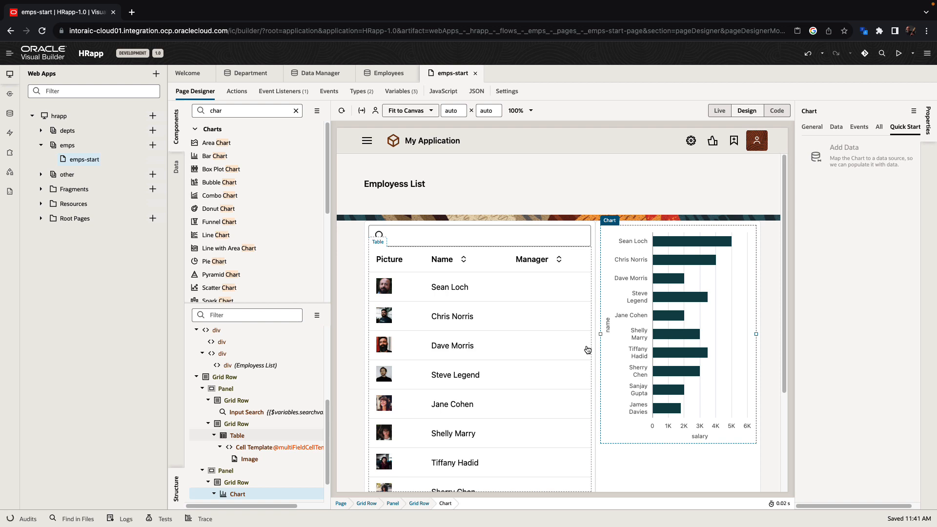
Select the employee table on the canvas to show its Quick Start actions
{"action": "left_click", "coordinate": [565, 317]}
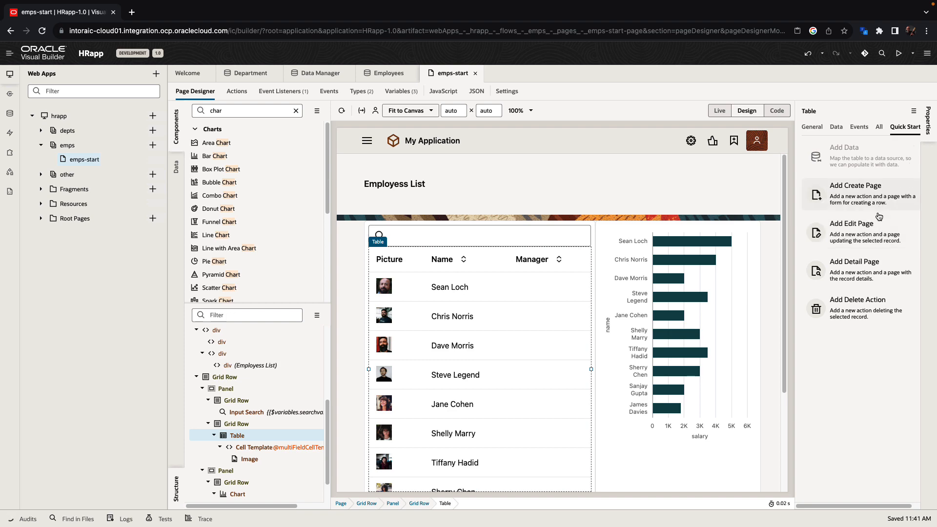
Start Add Edit Page with Employees as both the read and update source
{"action": "left_click", "coordinate": [879, 226]}
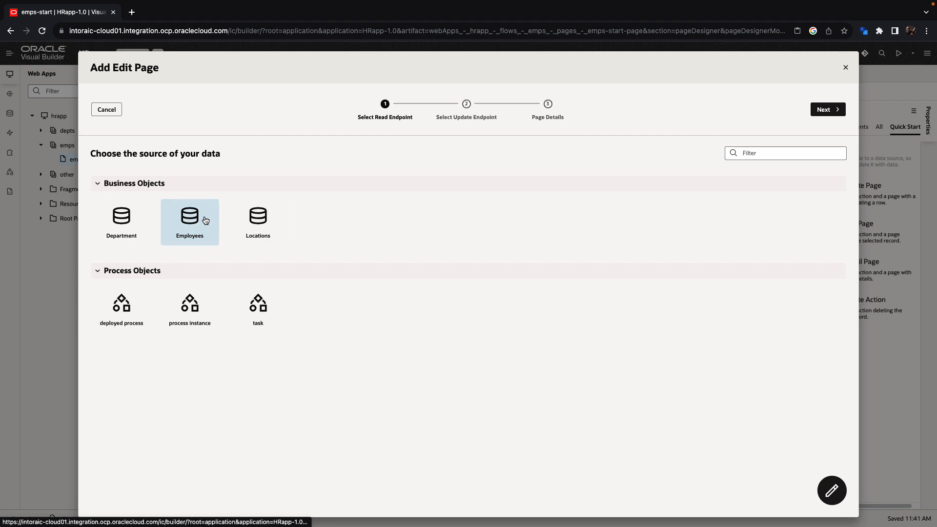
{"action": "left_click", "coordinate": [824, 110]}
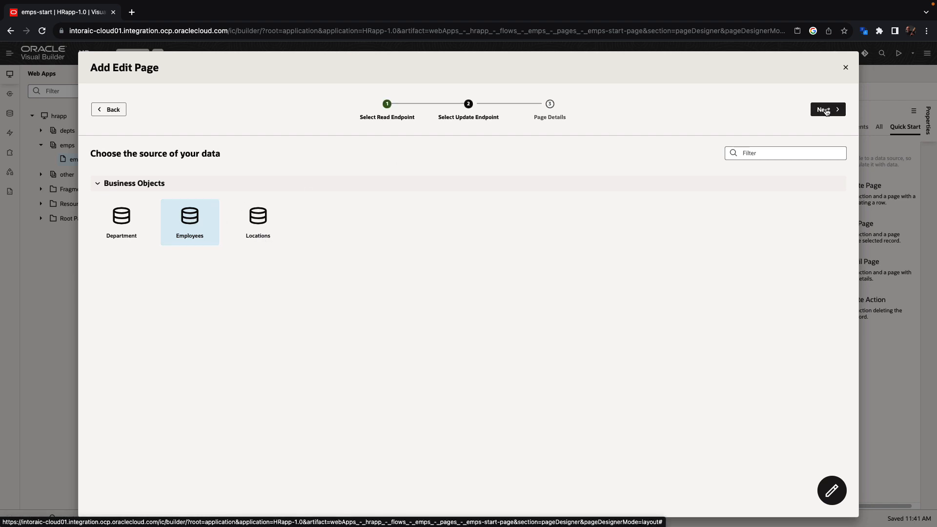
{"action": "left_click", "coordinate": [827, 111]}
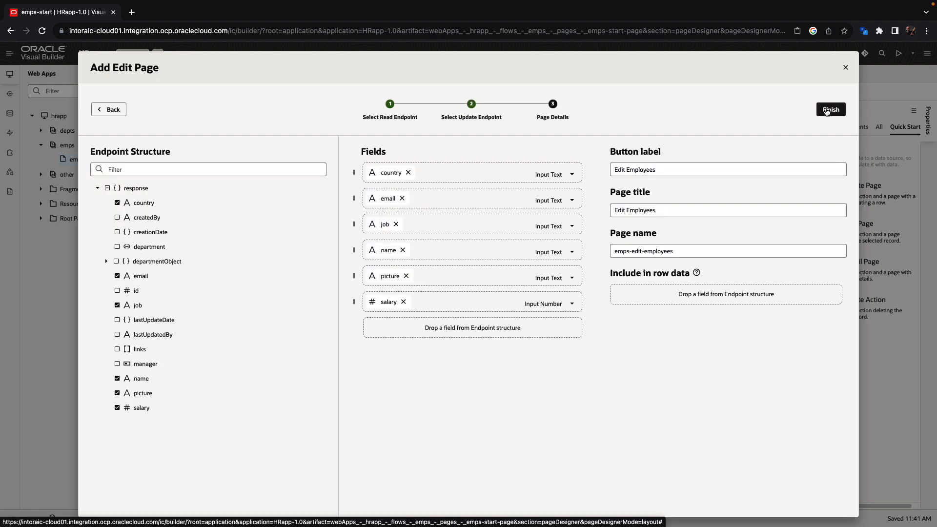
Include department and manager in the form, move manager below country and name to the top
{"action": "left_click", "coordinate": [138, 250]}
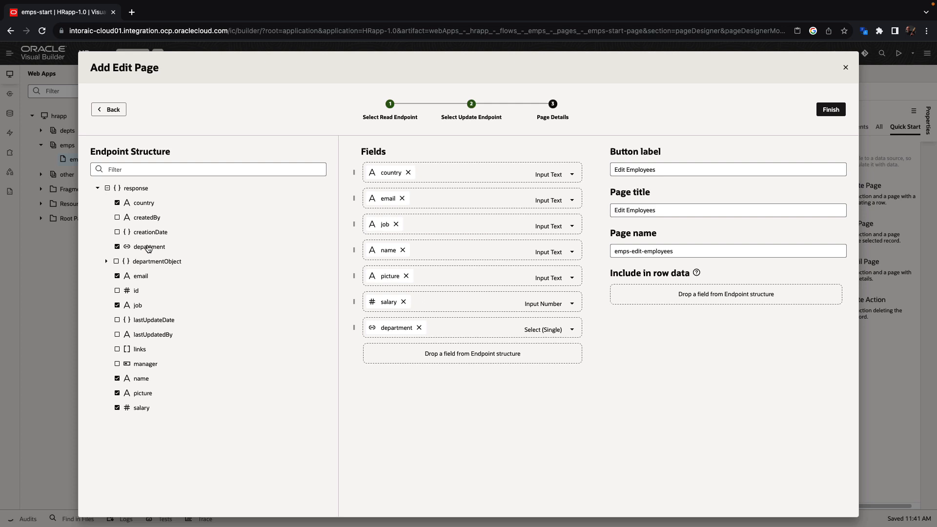
{"action": "left_click", "coordinate": [145, 364]}
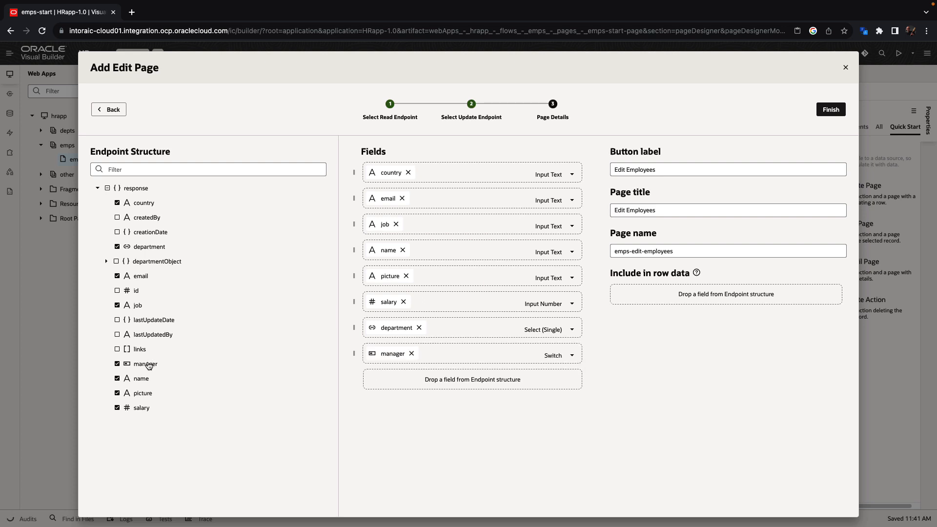
{"action": "left_click_drag", "start_coordinate": [355, 354], "coordinate": [357, 195]}
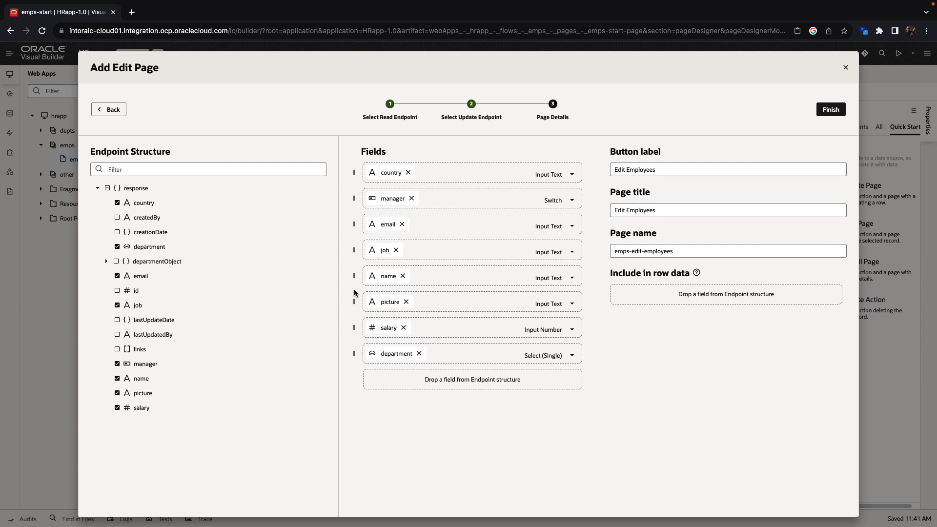
{"action": "left_click_drag", "start_coordinate": [355, 277], "coordinate": [357, 168]}
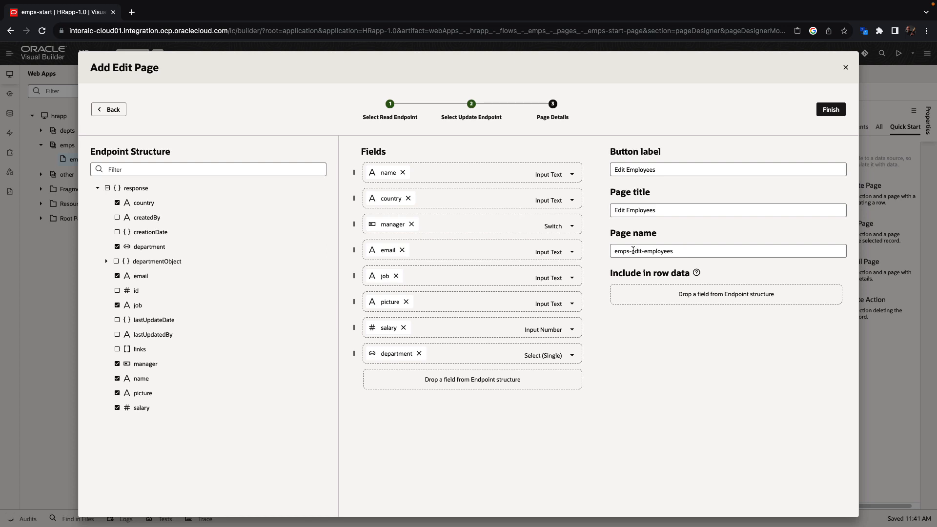
Rename the new page to edit-employees and finish creating it with its button
{"action": "left_click_drag", "start_coordinate": [632, 251], "coordinate": [598, 246]}
{"action": "key", "text": "BackSpace"}
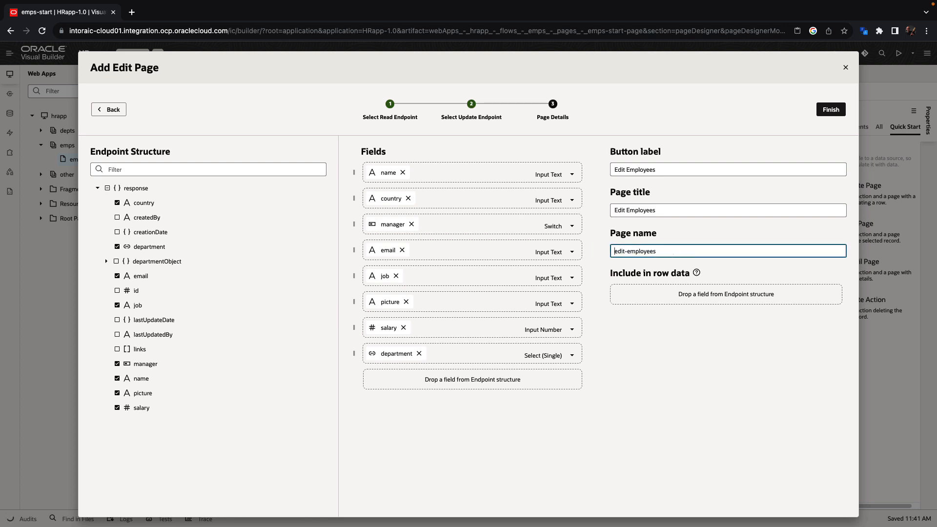
{"action": "left_click", "coordinate": [831, 109]}
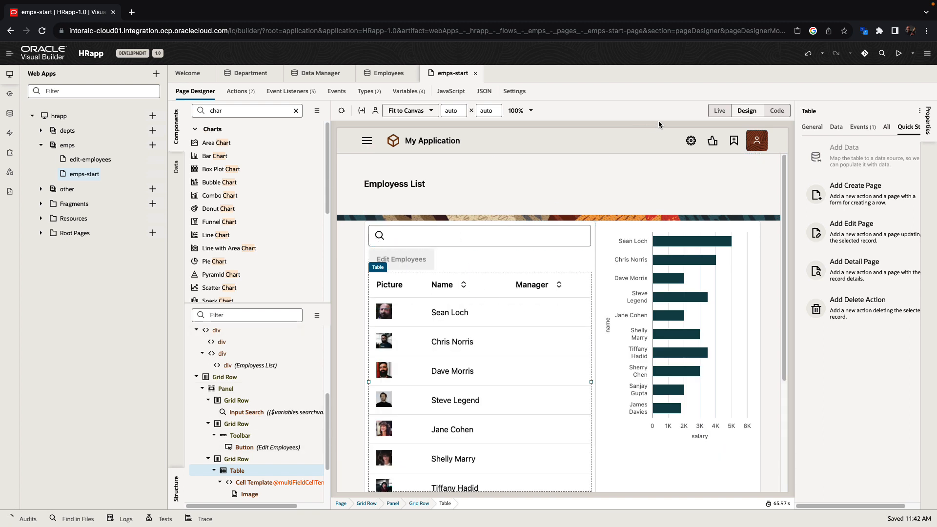
{"action": "left_click", "coordinate": [719, 111]}
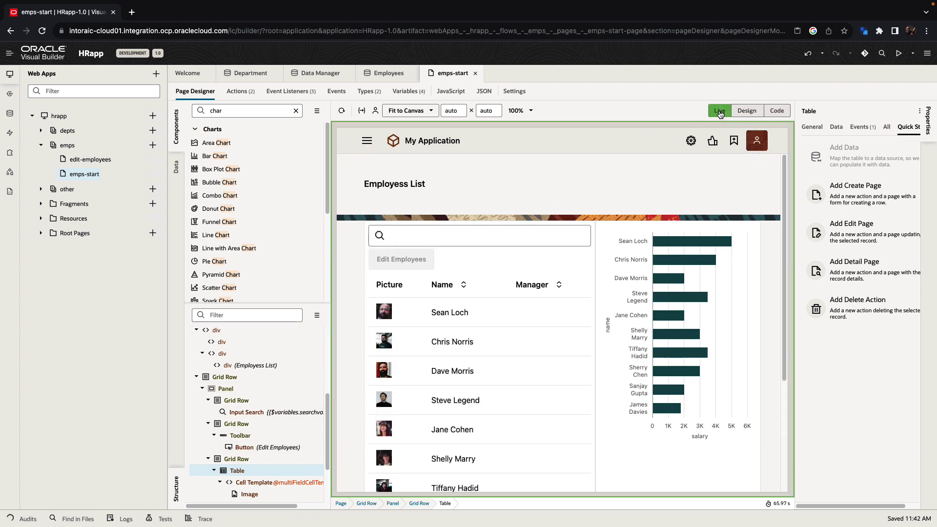
{"action": "left_click", "coordinate": [459, 372]}
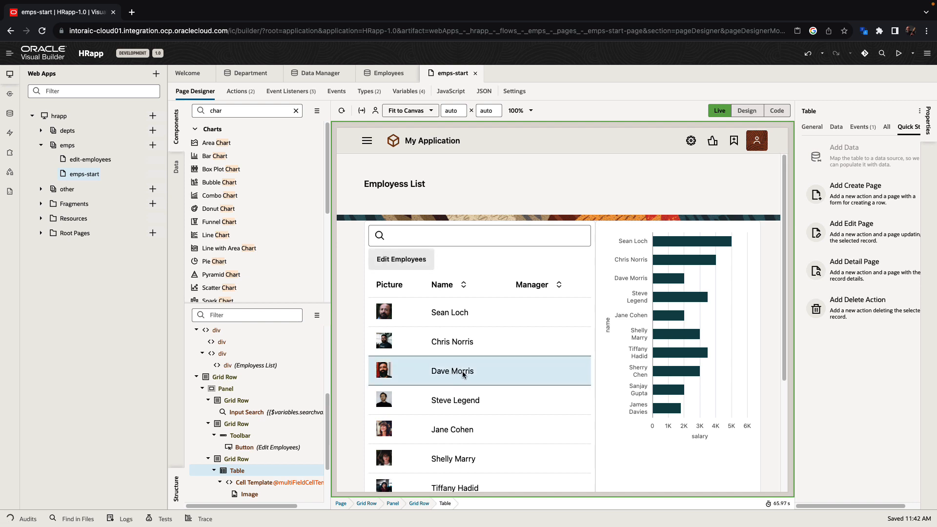
{"action": "left_click", "coordinate": [396, 262]}
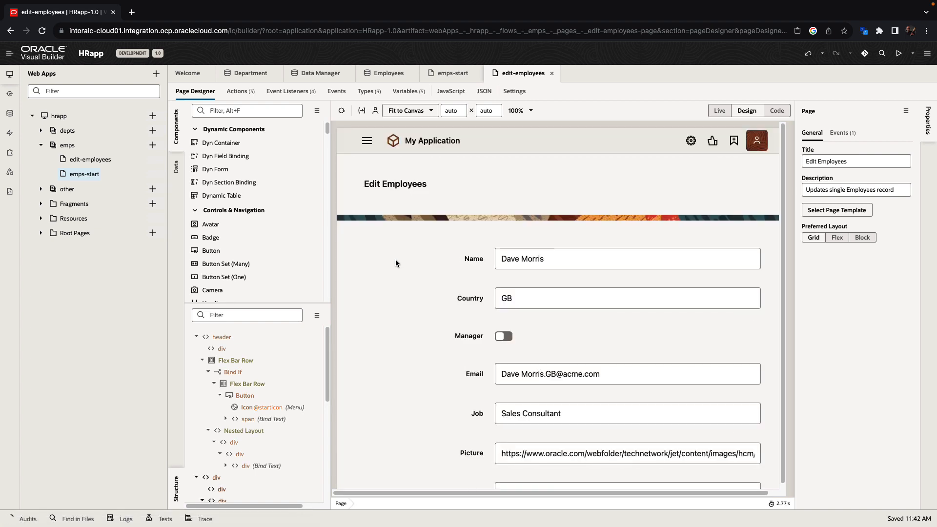
Set the form layout's Max Columns to 2 and delete the Picture field
{"action": "left_click", "coordinate": [435, 285]}
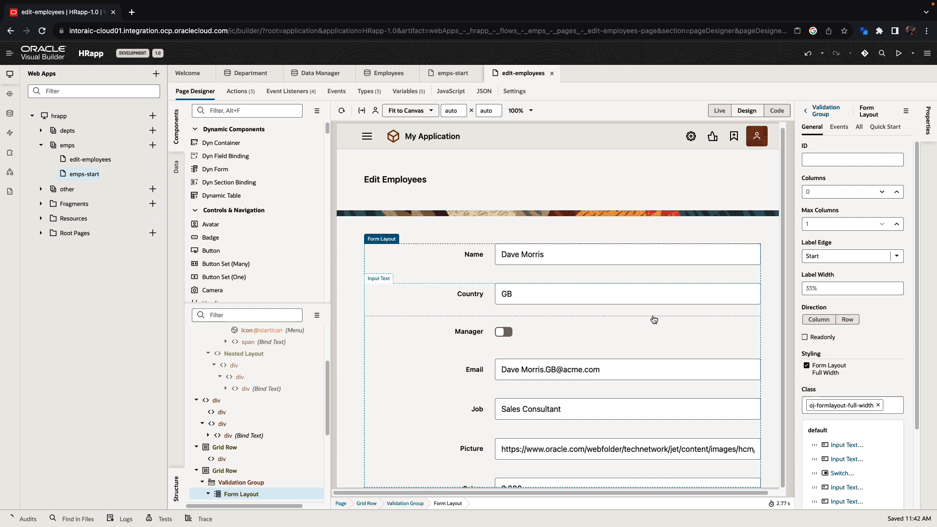
{"action": "left_click", "coordinate": [815, 224]}
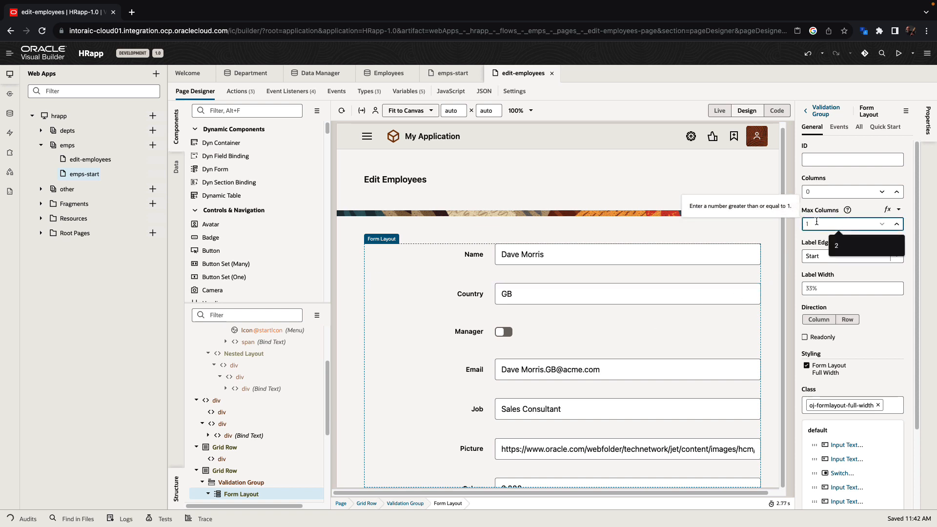
{"action": "type", "text": "2"}
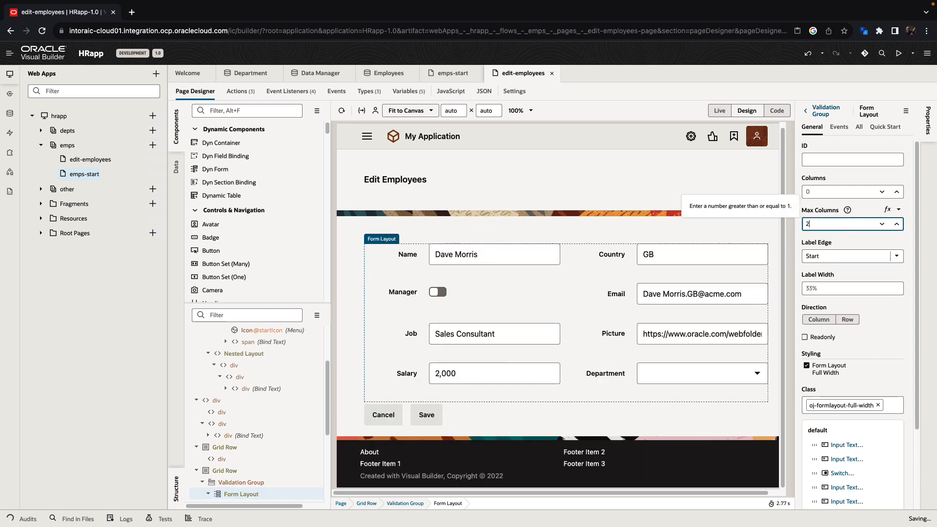
{"action": "left_click", "coordinate": [704, 334]}
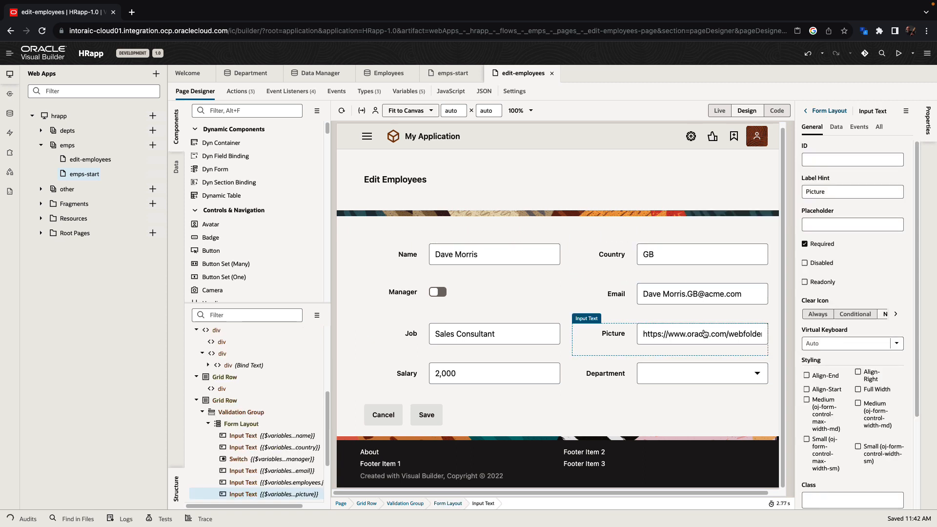
{"action": "key", "text": "Delete"}
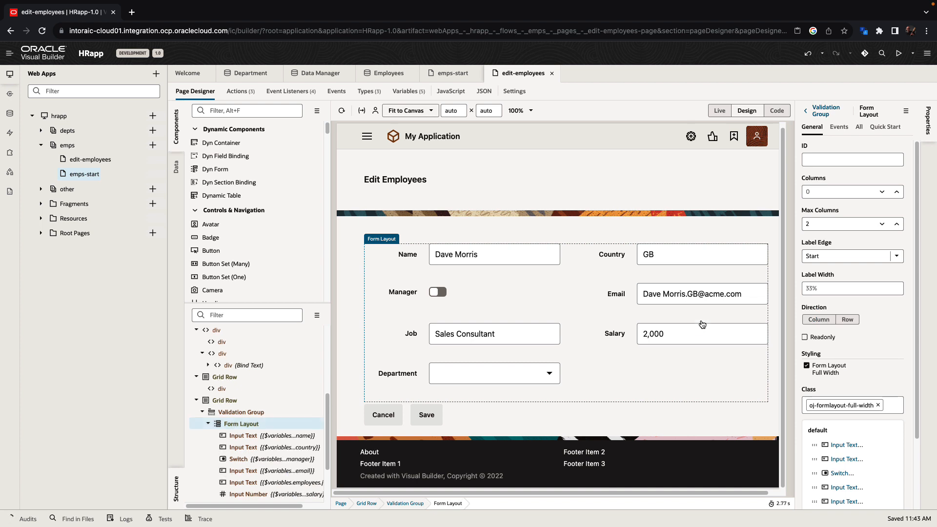
{"action": "left_click", "coordinate": [721, 111]}
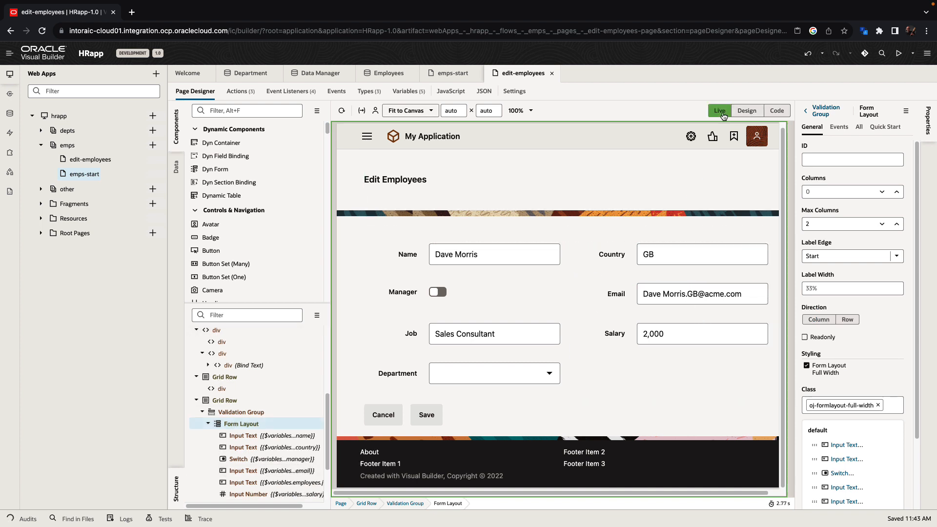
{"action": "left_click", "coordinate": [540, 370]}
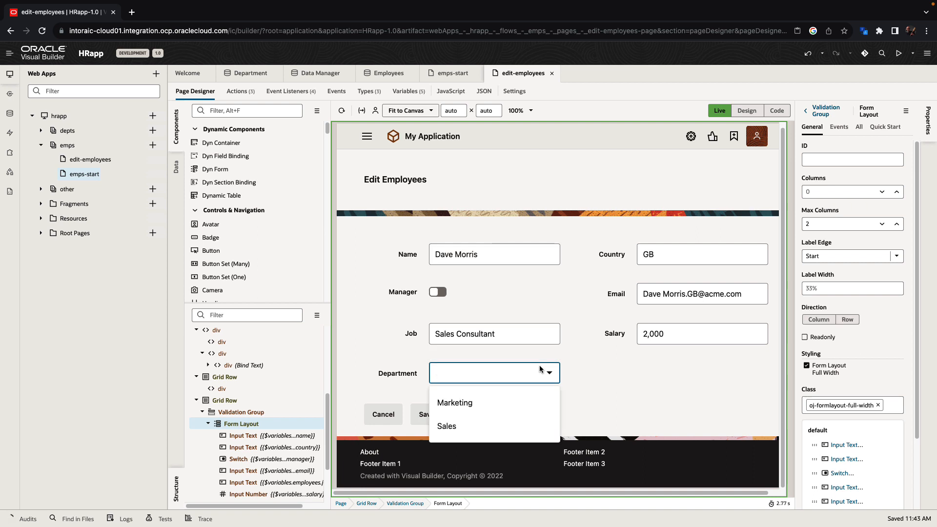
{"action": "left_click", "coordinate": [535, 402]}
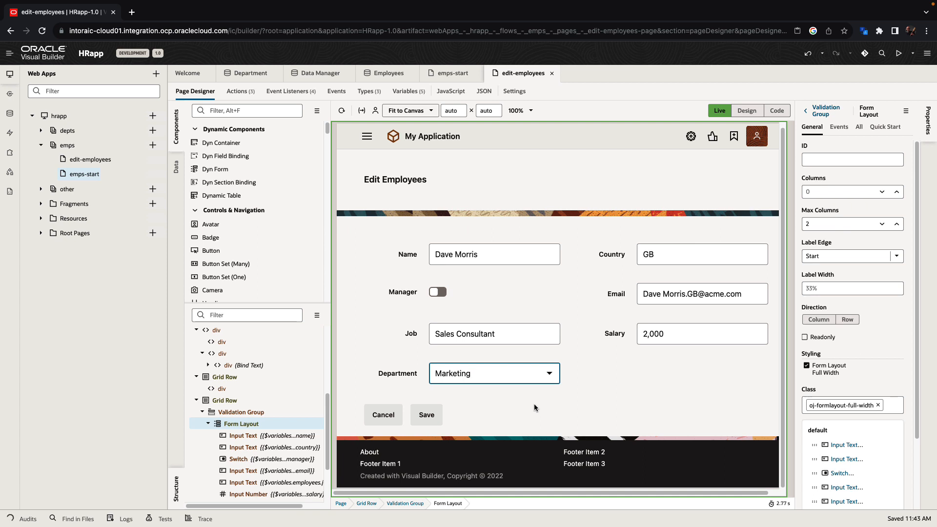
{"action": "left_click", "coordinate": [444, 292]}
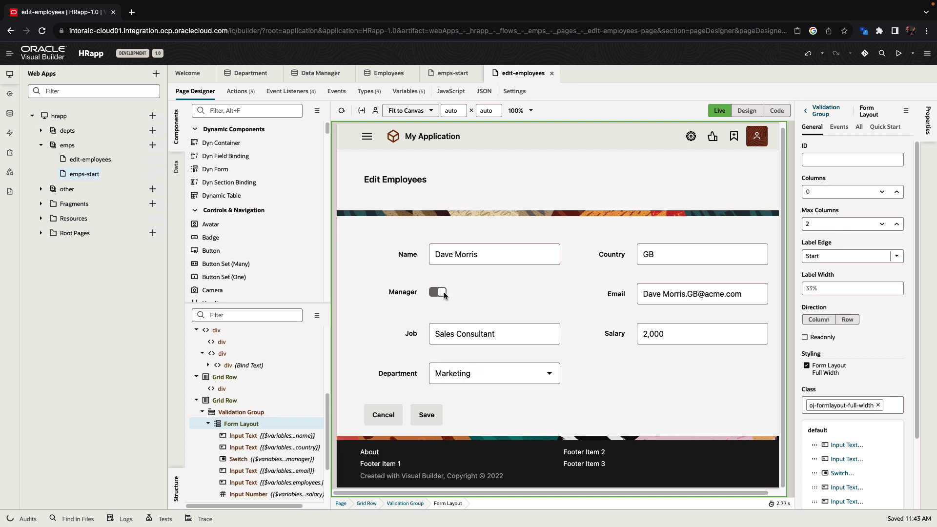
{"action": "left_click", "coordinate": [423, 417]}
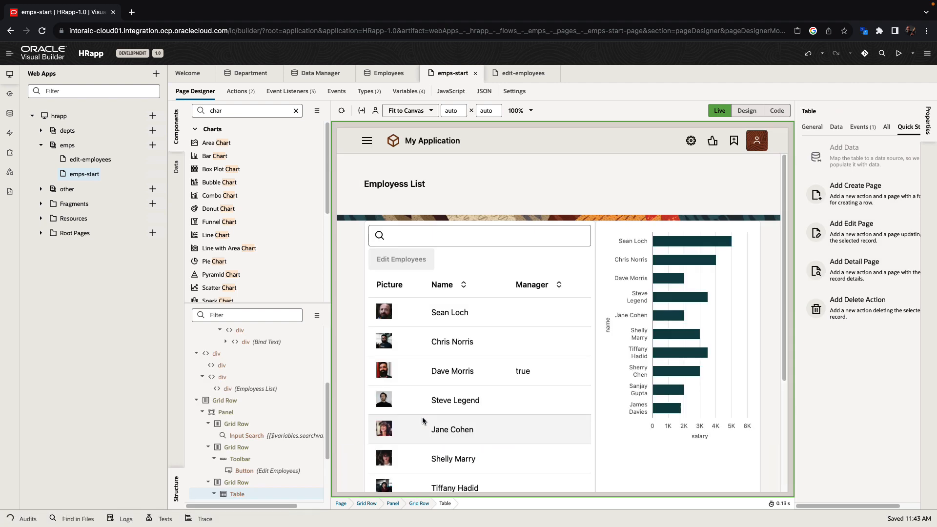